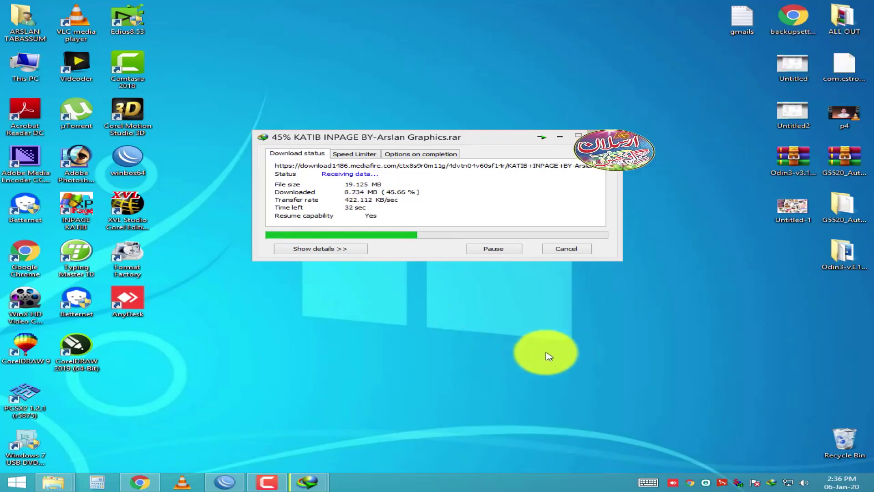
# Step: Refresh the desktop repeatedly while the KATIB INPAGE download finishes
pyautogui.rightClick(505, 321)
pyautogui.click(539, 354)
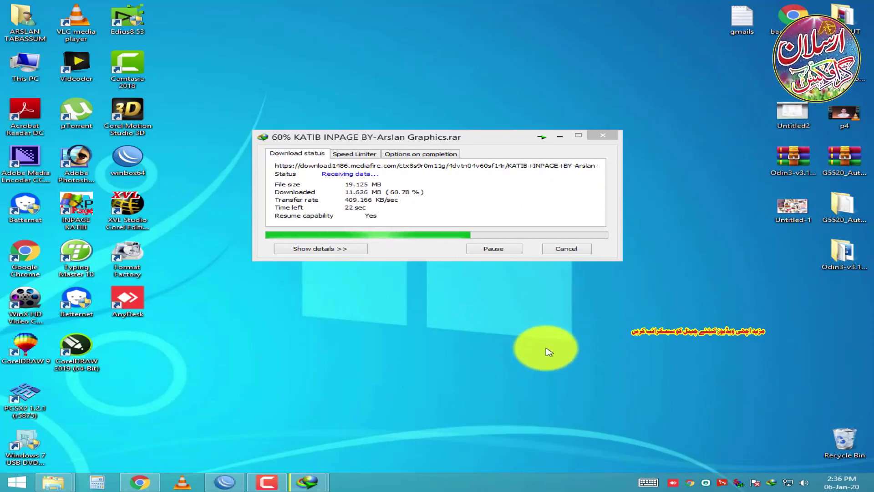
pyautogui.rightClick(551, 350)
pyautogui.click(583, 376)
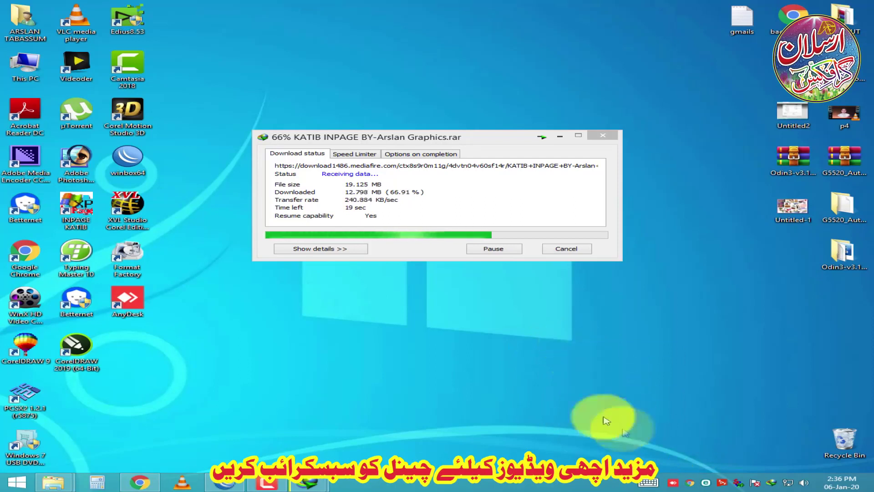
pyautogui.rightClick(569, 308)
pyautogui.click(600, 334)
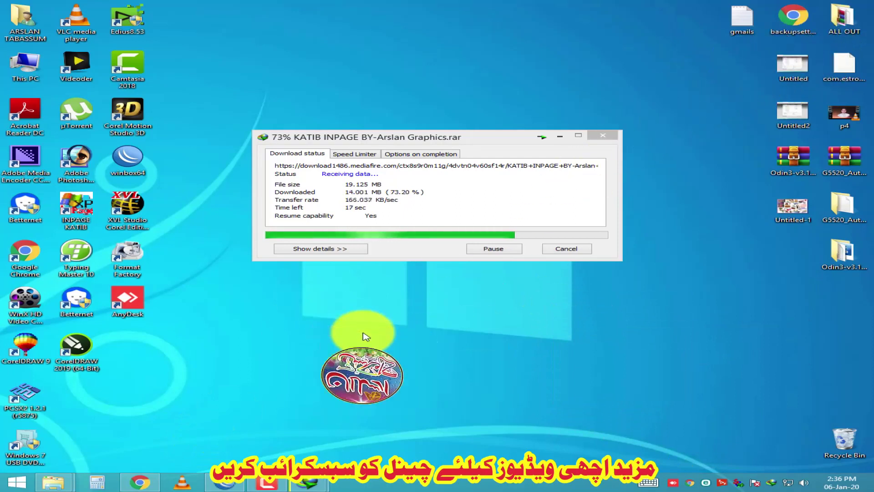
pyautogui.rightClick(345, 318)
pyautogui.click(357, 340)
pyautogui.rightClick(359, 319)
pyautogui.click(401, 339)
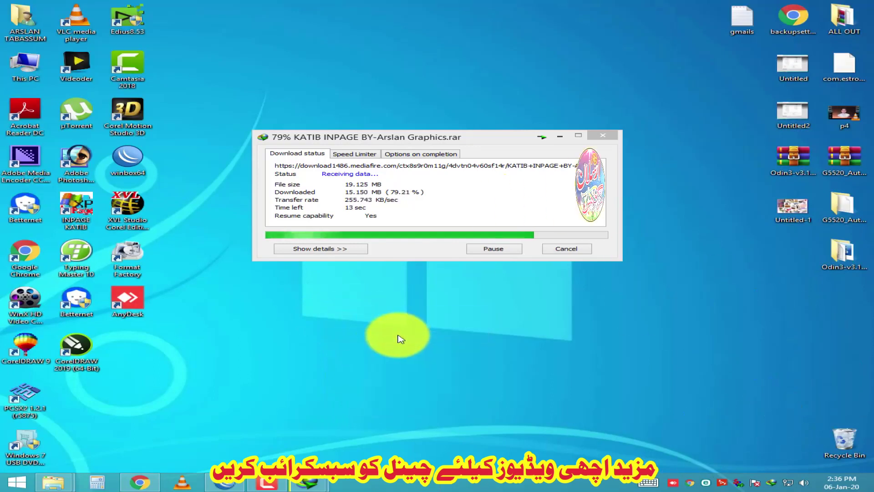
pyautogui.rightClick(365, 307)
pyautogui.click(403, 331)
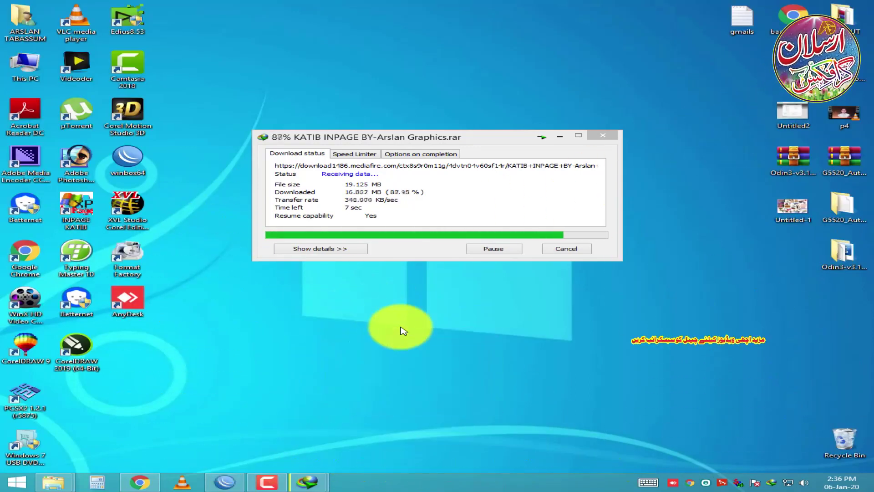
pyautogui.rightClick(403, 331)
pyautogui.click(440, 356)
pyautogui.rightClick(416, 338)
pyautogui.click(449, 363)
# Step: Place the 19.12 MB KATIB INPAGE archive on the desktop and extract it to its own folder
pyautogui.moveTo(574, 284); pyautogui.dragTo(489, 350)
pyautogui.click(551, 271)
pyautogui.rightClick(480, 356)
pyautogui.click(572, 197)
pyautogui.moveTo(573, 201); pyautogui.dragTo(573, 201)
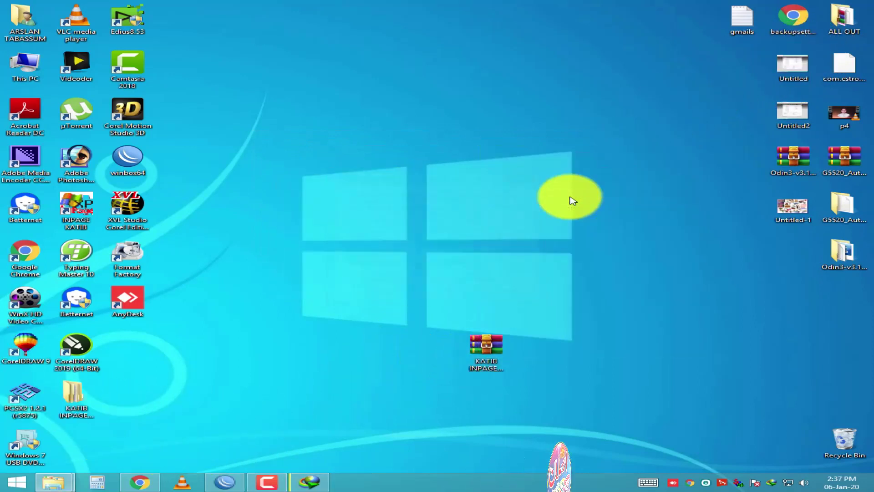
# Step: Open the extracted KATIB INPAGE folder and its inner folder, showing the contents as large icons
pyautogui.doubleClick(72, 399)
pyautogui.rightClick(255, 221)
pyautogui.click(257, 195)
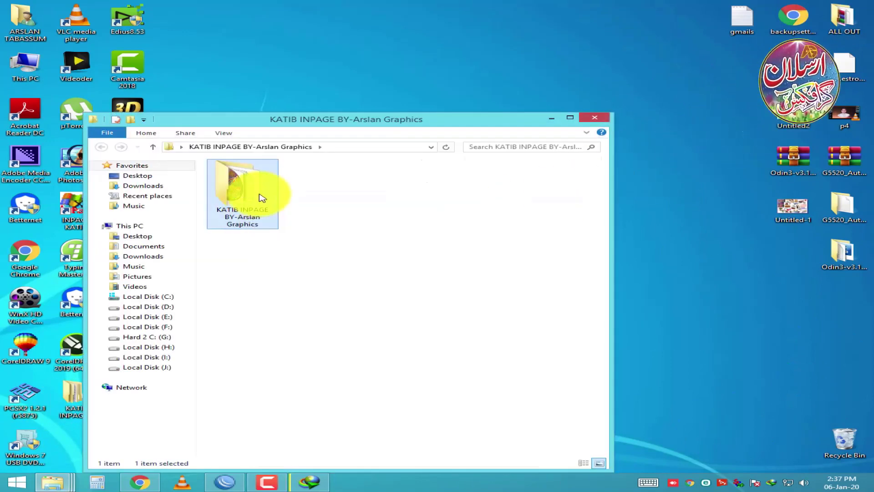
pyautogui.doubleClick(258, 195)
pyautogui.rightClick(266, 234)
pyautogui.moveTo(282, 242)
pyautogui.click(501, 253)
pyautogui.click(330, 197)
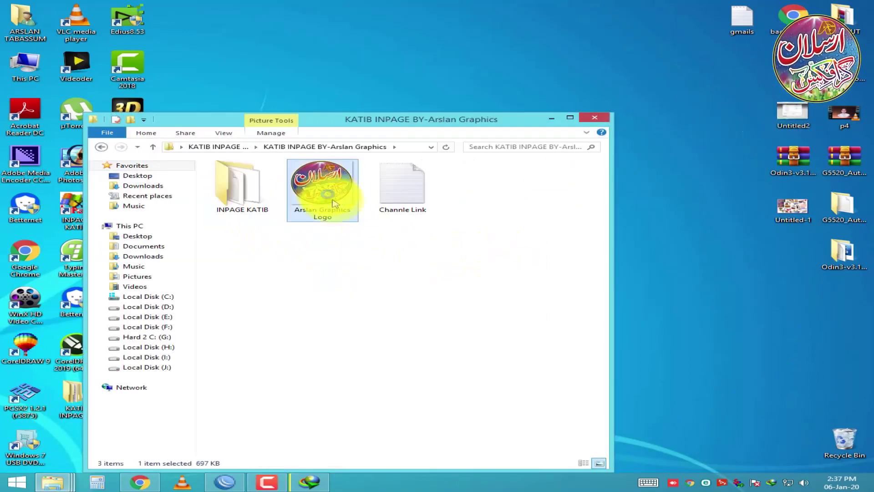
pyautogui.doubleClick(330, 197)
pyautogui.press('Escape')
# Step: Launch the INPAGE KATIB program from its folder and dismiss the HASP driver error boxes
pyautogui.doubleClick(231, 189)
pyautogui.click(567, 120)
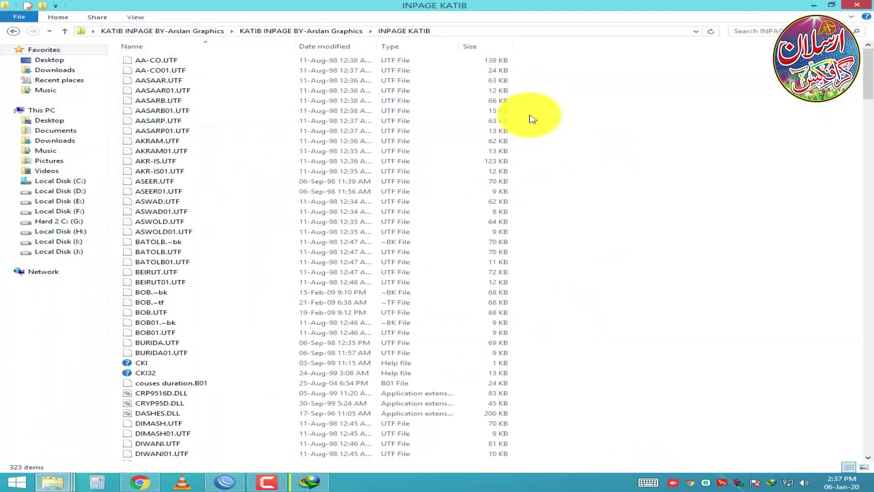
pyautogui.click(864, 468)
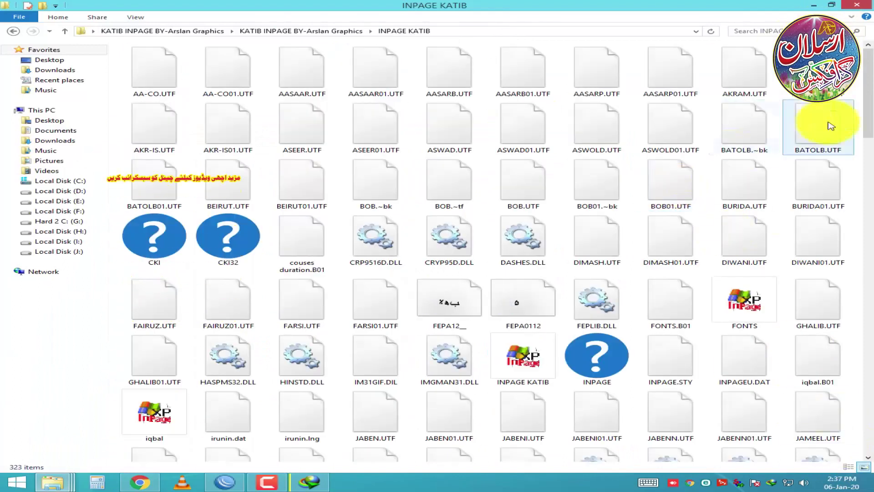
pyautogui.scroll(-3, 535, 275)
pyautogui.click(536, 277)
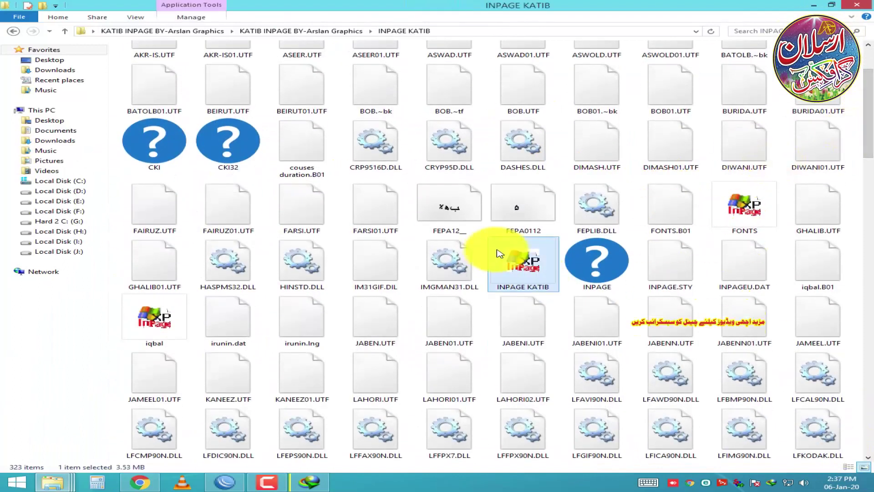
pyautogui.doubleClick(500, 254)
pyautogui.click(544, 269)
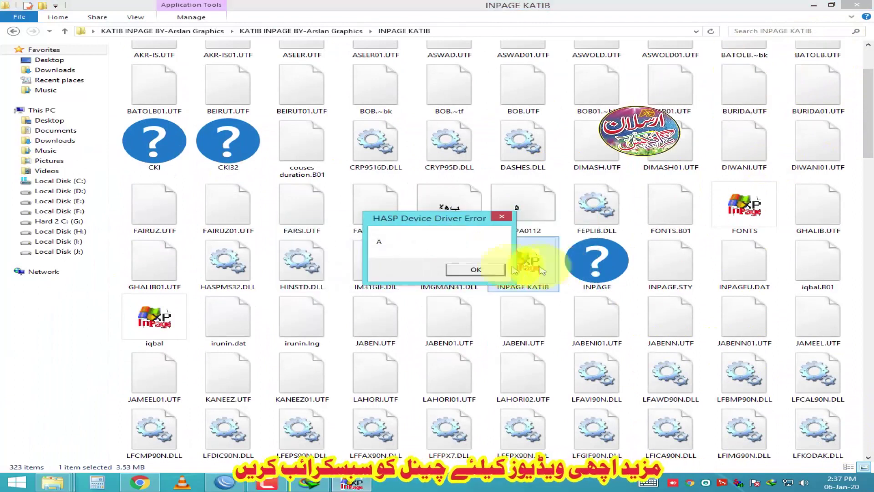
pyautogui.click(464, 269)
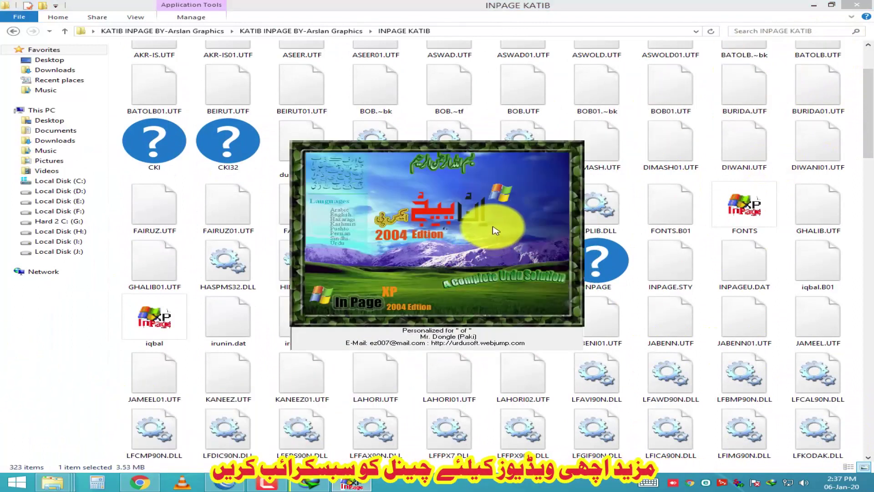
pyautogui.click(494, 262)
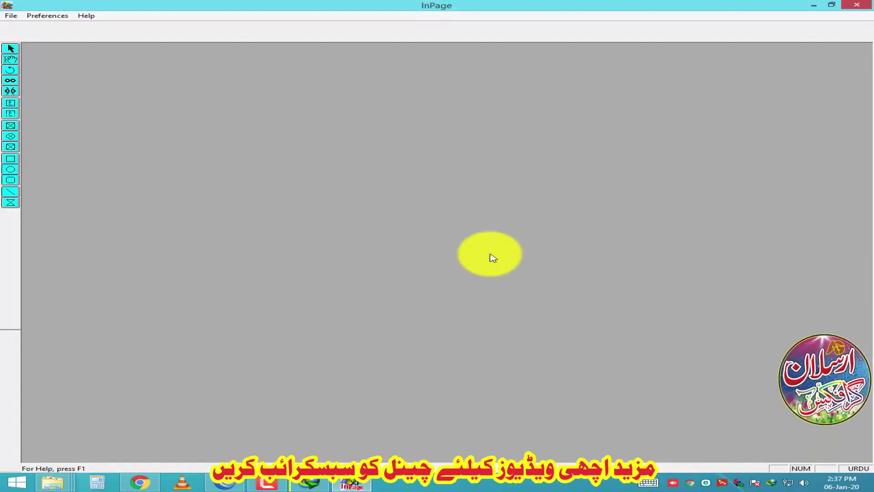
# Step: Create a new blank document and type the three lines of Urdu text, correcting typos
pyautogui.press('Return')
pyautogui.click(340, 26)
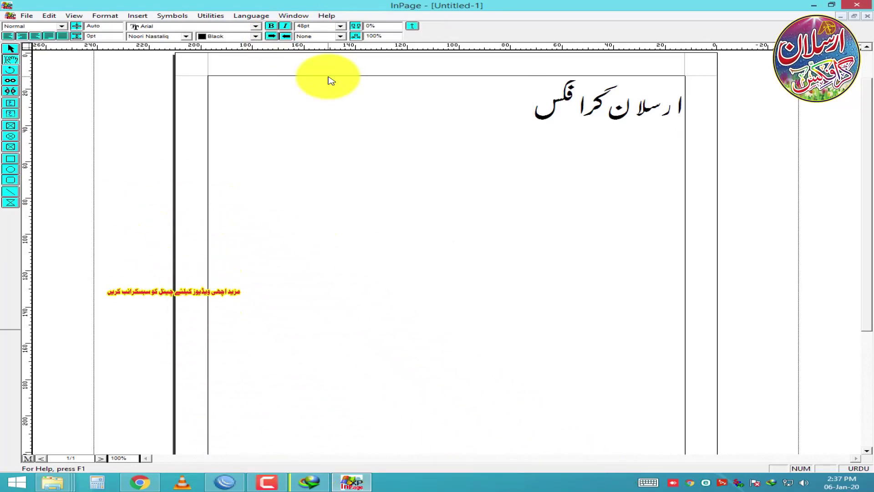
pyautogui.write('مُحمّد')
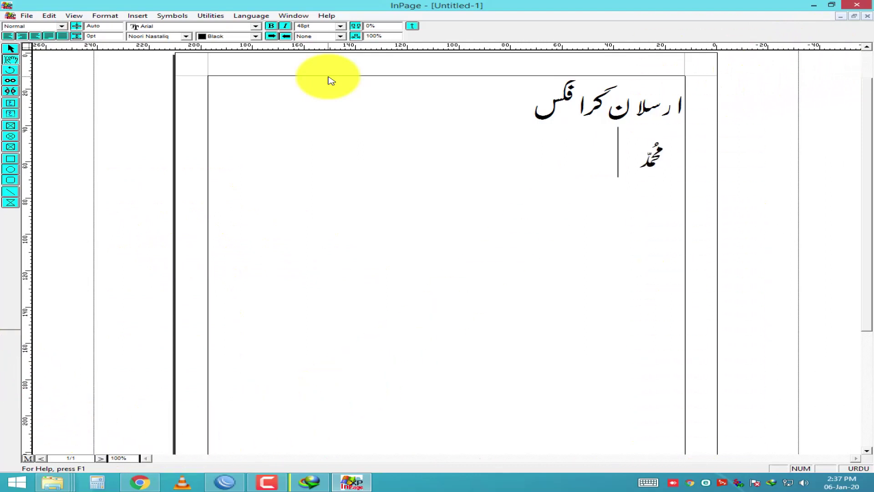
pyautogui.press('BackSpace')
pyautogui.press('BackSpace')
pyautogui.press('BackSpace')
pyautogui.press('BackSpace')
pyautogui.press('BackSpace')
pyautogui.press('BackSpace')
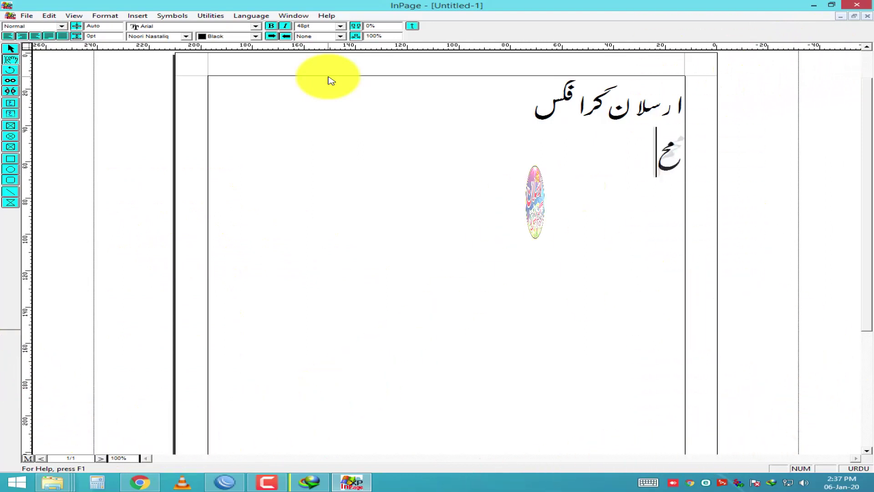
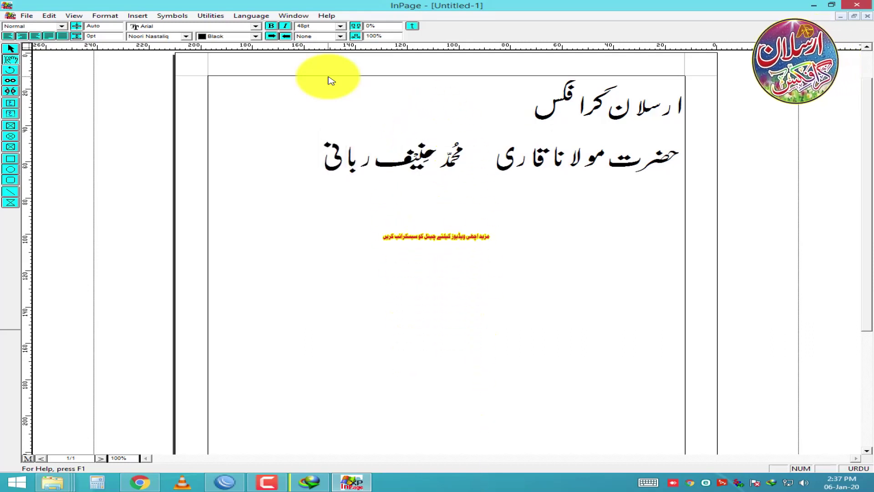
pyautogui.write('صاحب')
pyautogui.press('Return')
pyautogui.write('سرع')
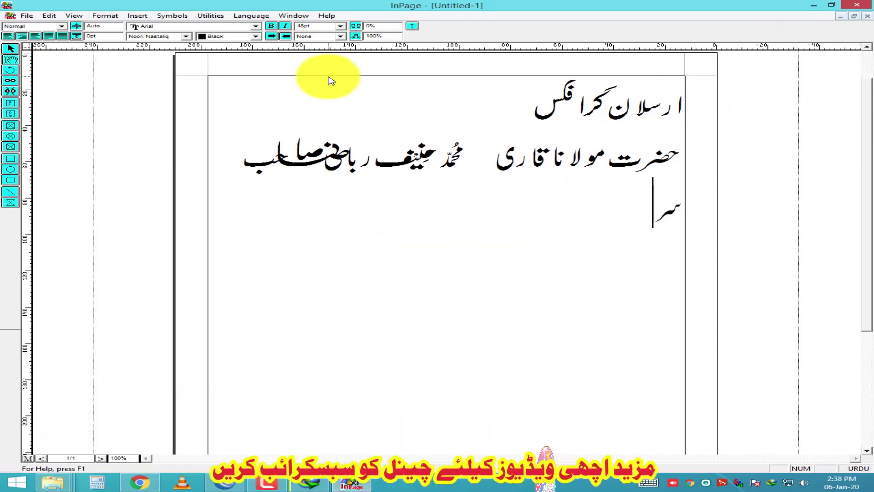
pyautogui.press('BackSpace')
pyautogui.write('یّد حضرت علا')
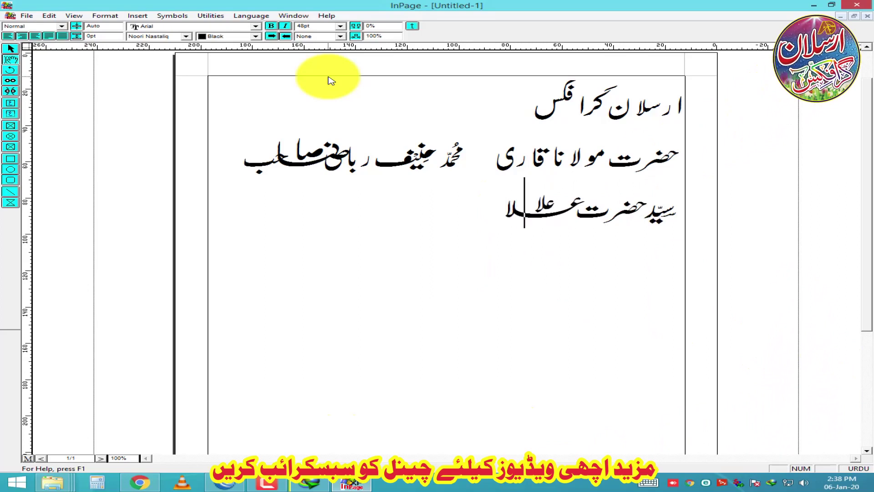
pyautogui.write('مہ')
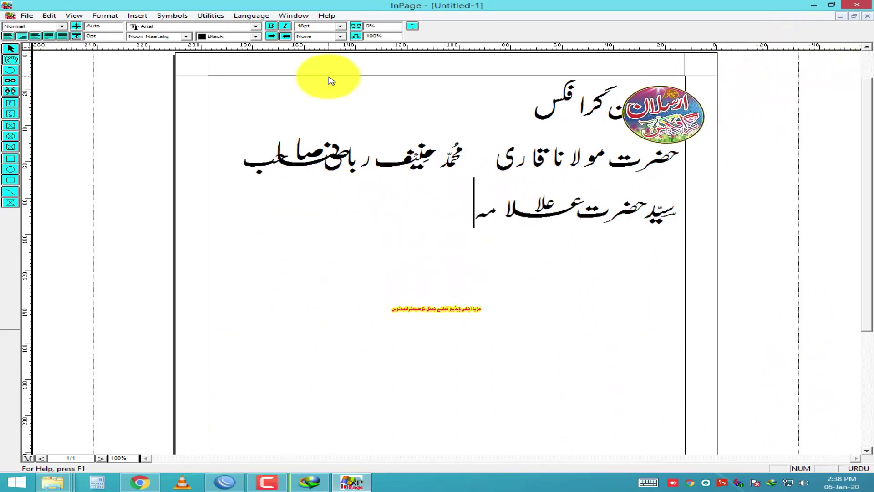
pyautogui.write(' غلام')
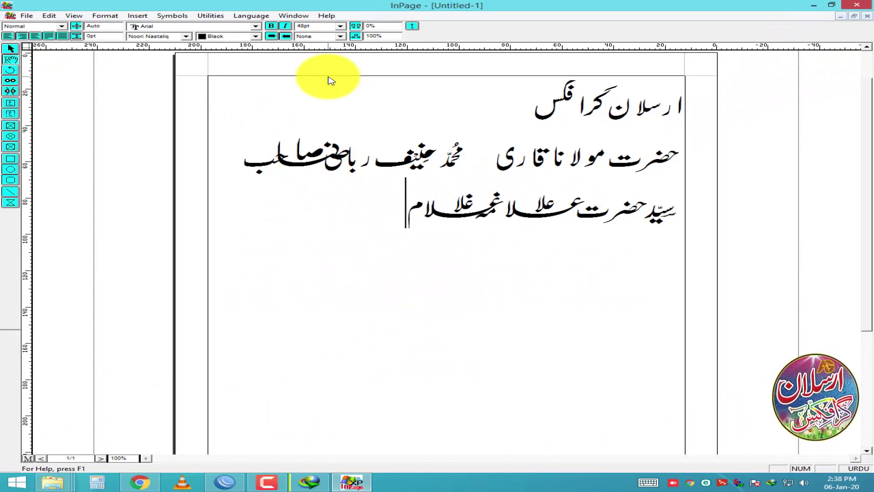
# Step: Copy the whole text box with the object selection tool and minimize InPage
pyautogui.click(11, 49)
pyautogui.rightClick(547, 271)
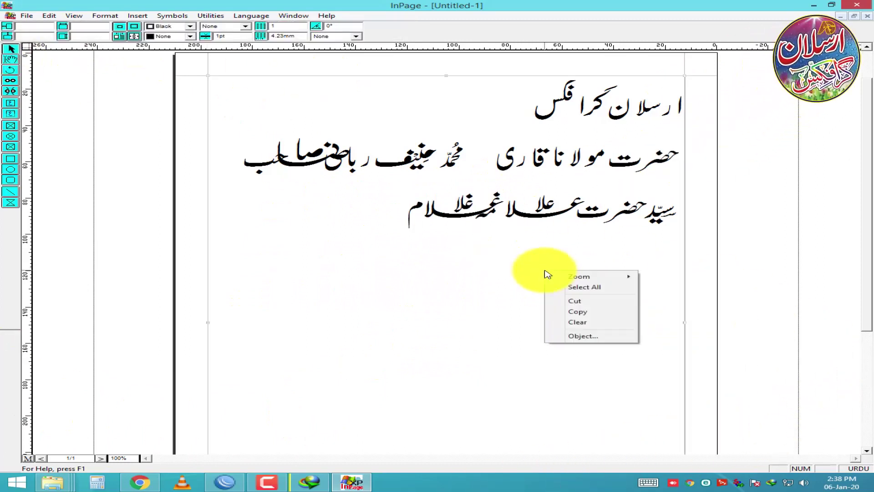
pyautogui.click(609, 312)
pyautogui.click(819, 4)
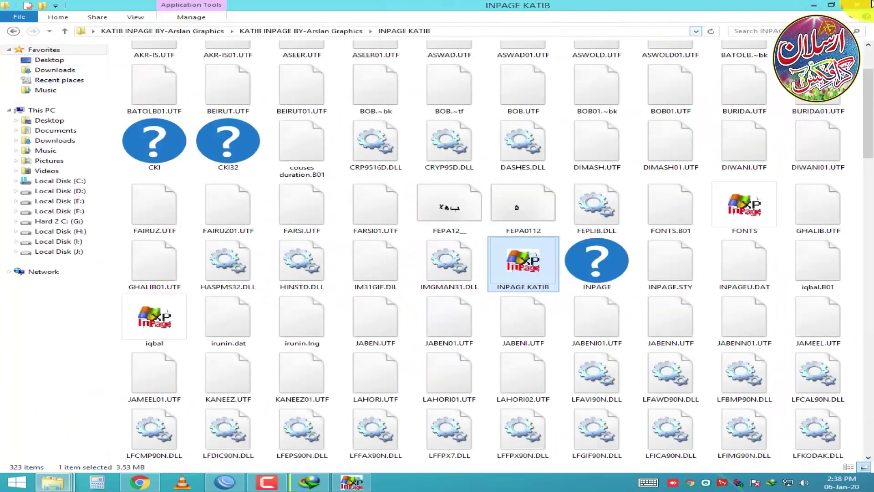
# Step: Minimize the file window and refresh the desktop
pyautogui.click(819, 5)
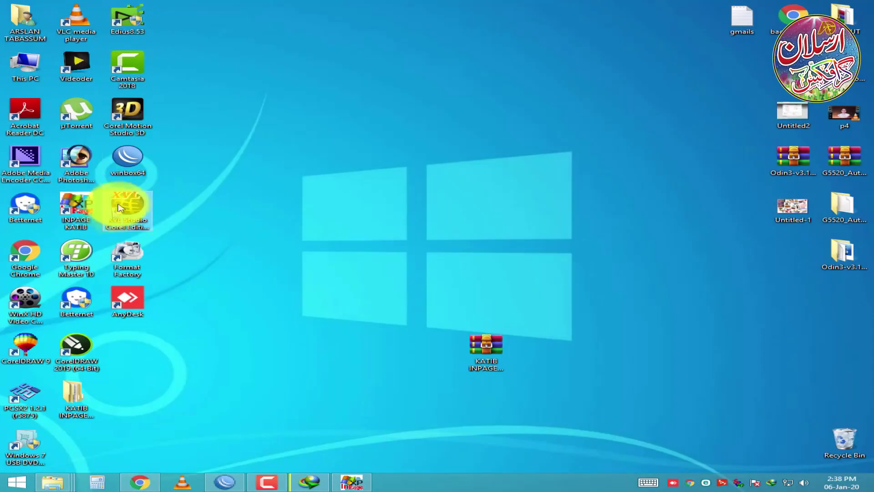
pyautogui.rightClick(283, 202)
pyautogui.click(321, 235)
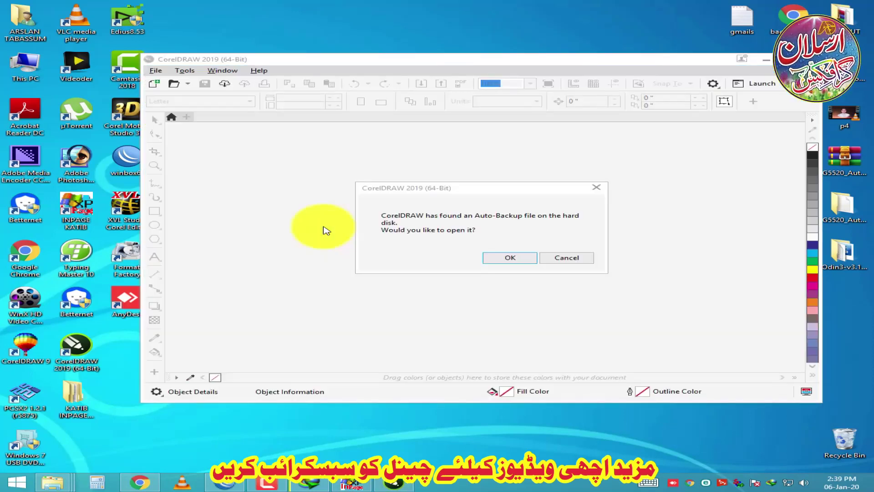
# Step: Skip the auto-backup file, close the welcome screen, and create a new document in a maximized window
pyautogui.click(566, 258)
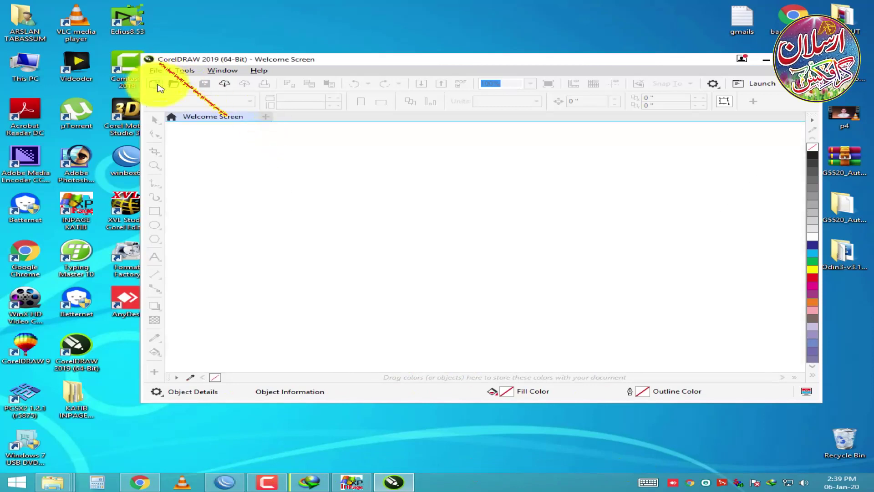
pyautogui.click(265, 117)
pyautogui.click(155, 71)
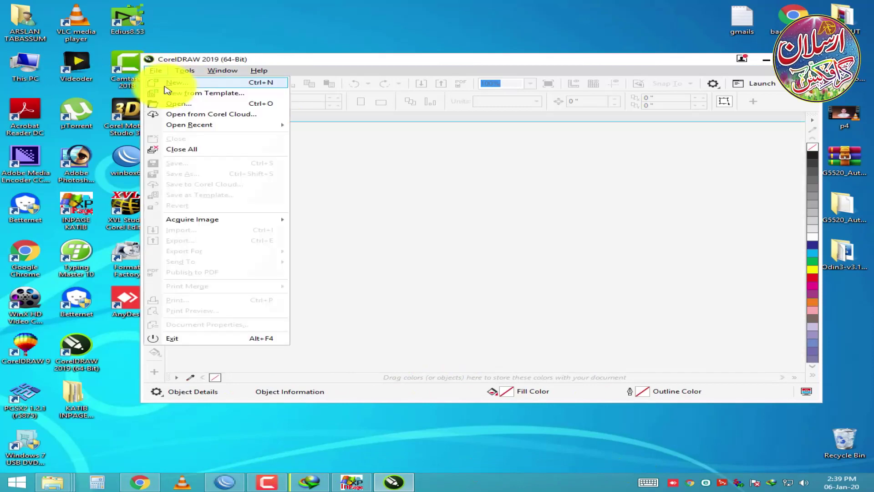
pyautogui.click(175, 89)
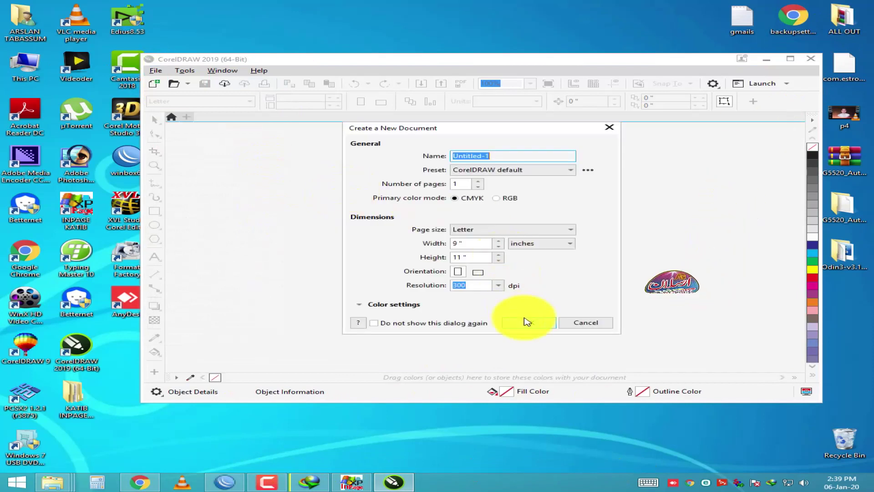
pyautogui.click(527, 321)
pyautogui.click(791, 59)
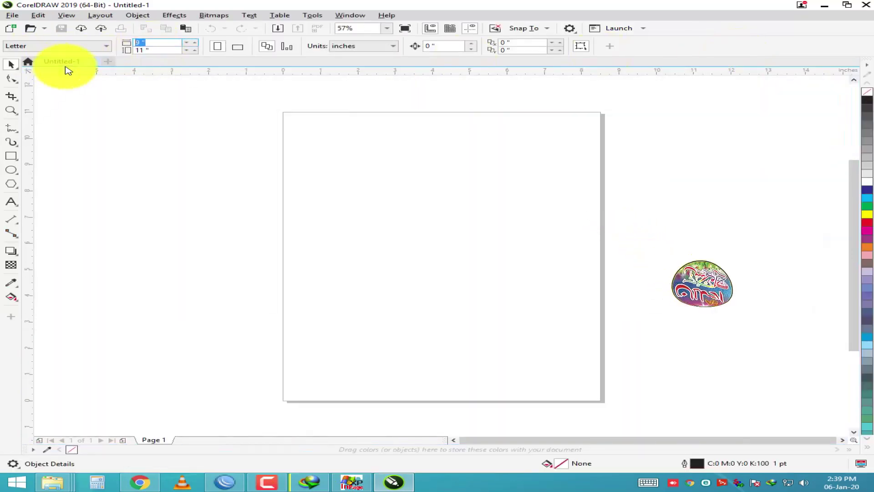
# Step: Set units to pixels and the page size to 1080 × 720 px, then zoom to fit the page
pyautogui.write('10')
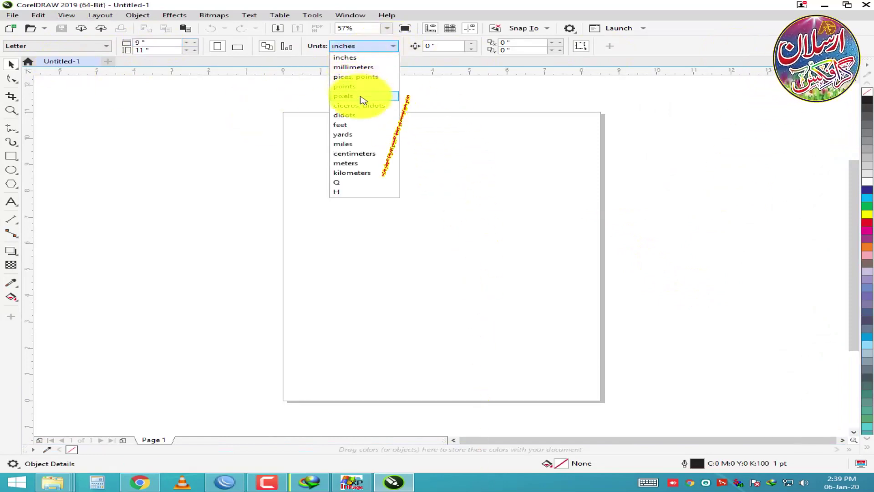
pyautogui.click(363, 97)
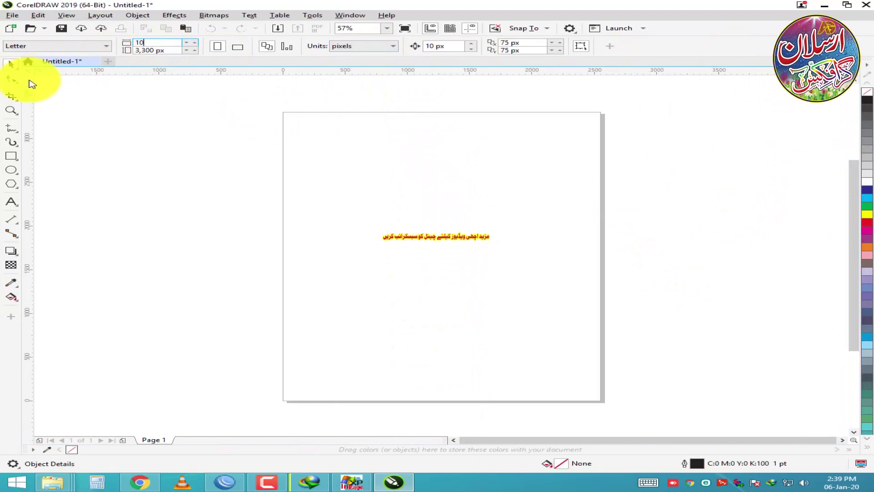
pyautogui.write('7202')
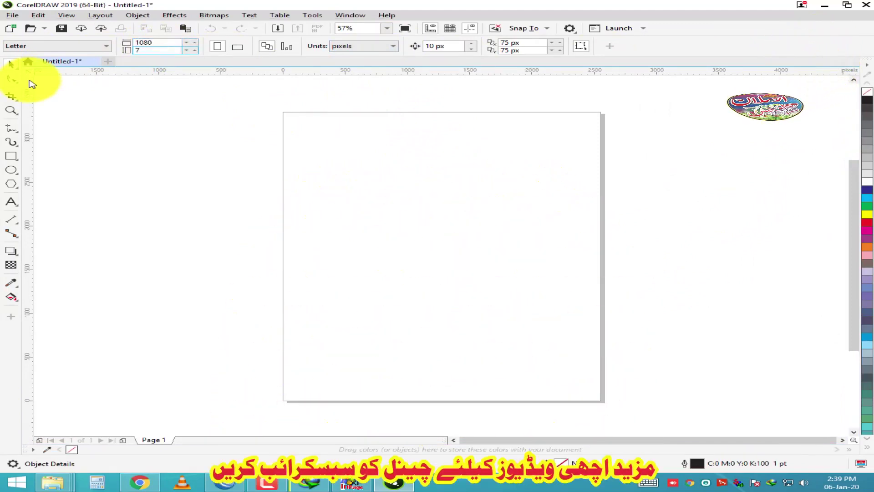
pyautogui.press('Return')
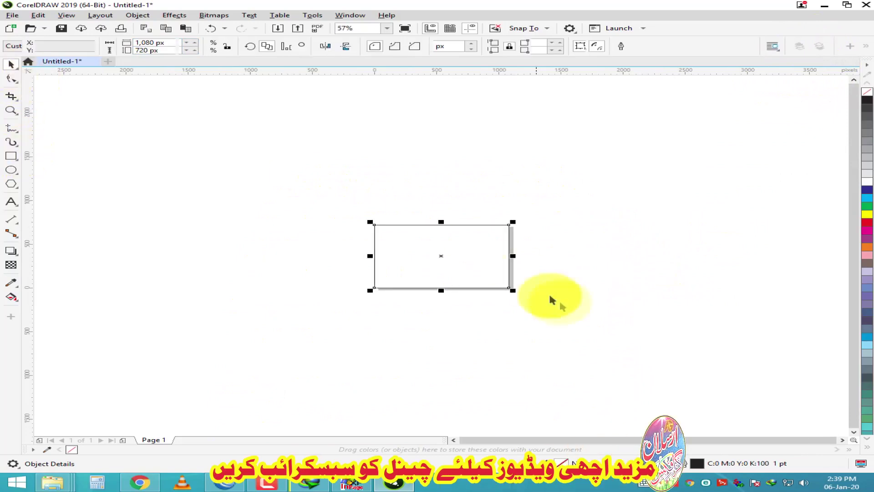
pyautogui.hotkey('shift', 'F4')
pyautogui.scroll(-2, 246, 219)
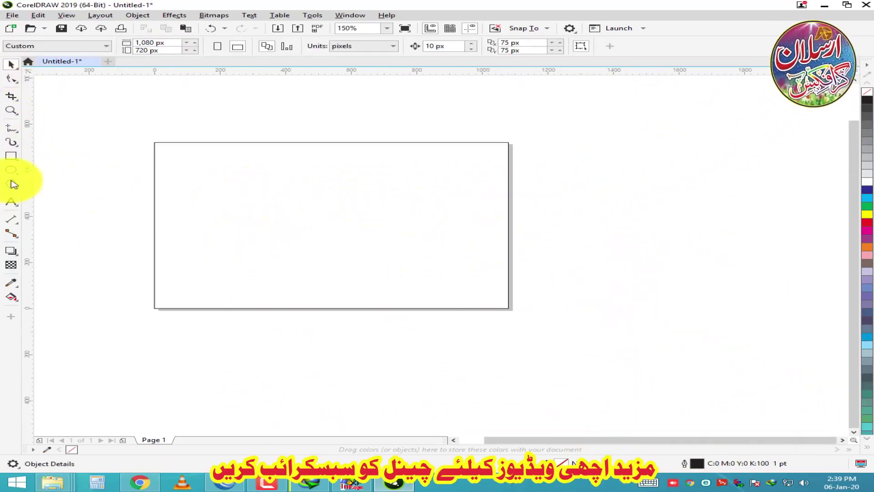
# Step: Paste the Urdu calligraphy, scale it down to 1%, then enlarge the group to 934 × 473 px
pyautogui.rightClick(638, 187)
pyautogui.click(130, 4)
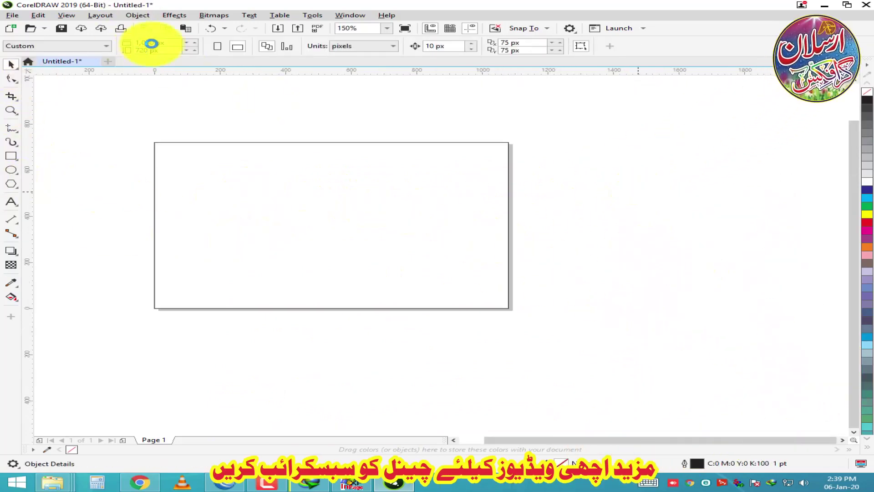
pyautogui.hotkey('ctrl', 'v')
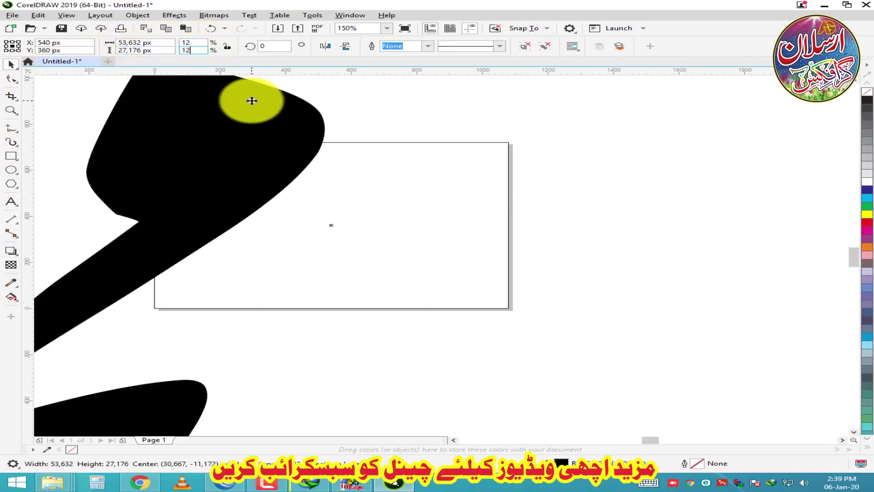
pyautogui.press('Return')
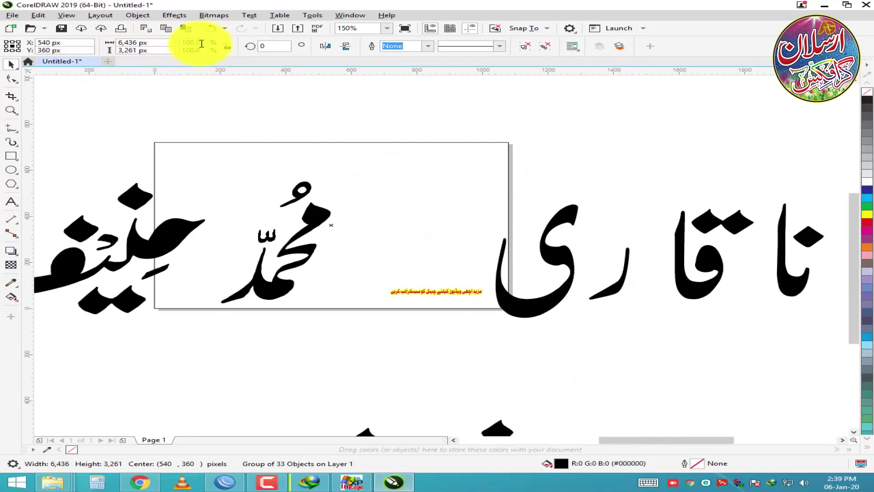
pyautogui.write('1')
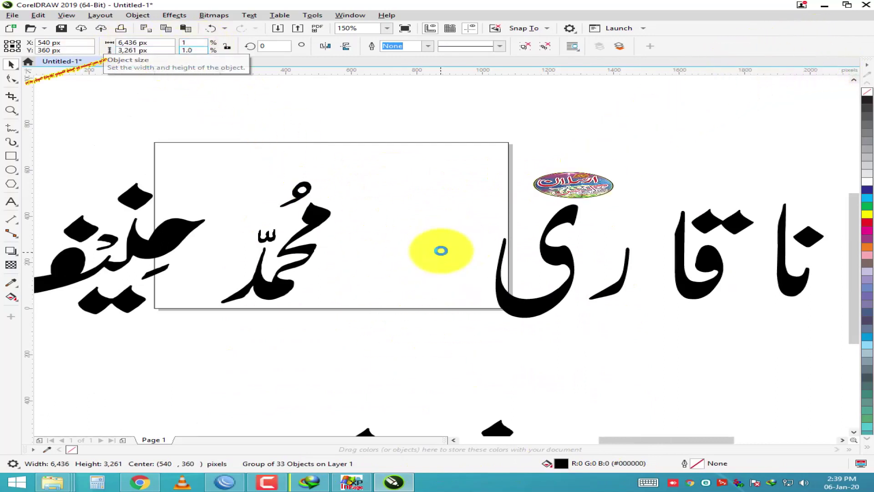
pyautogui.press('Return')
pyautogui.moveTo(346, 231); pyautogui.dragTo(494, 300)
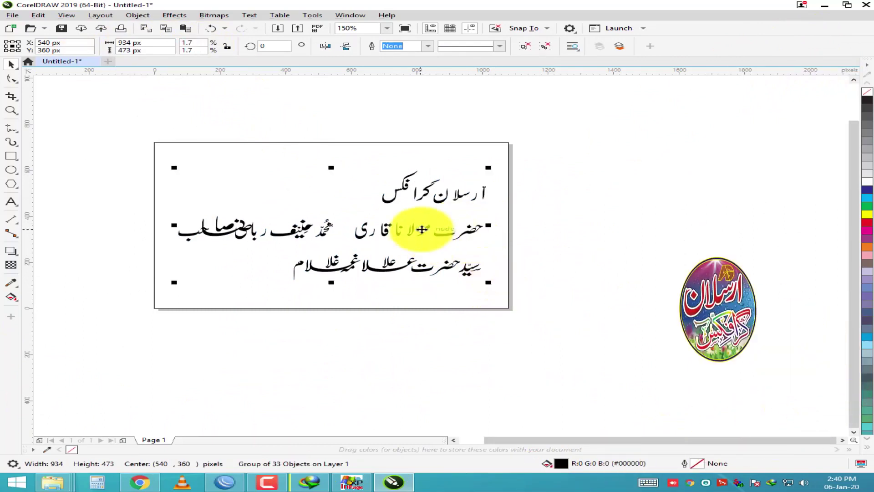
pyautogui.rightClick(449, 234)
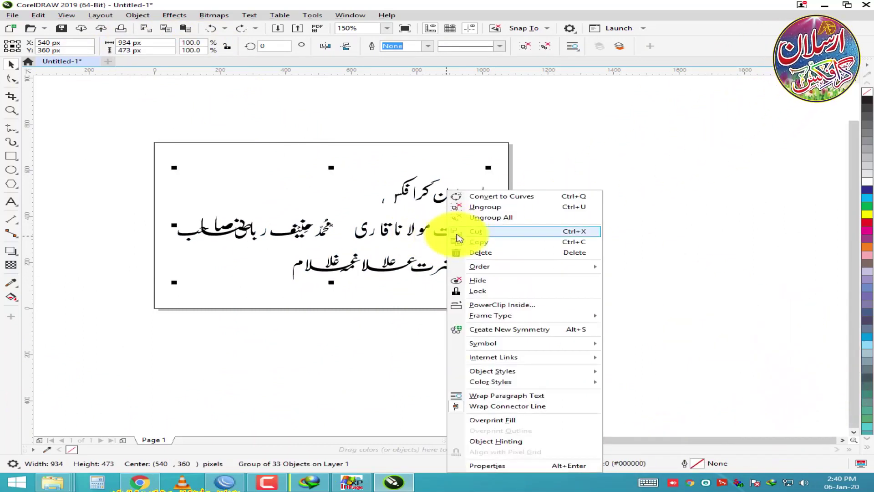
# Step: Move the calligraphy group off to the right of the page and ungroup it
pyautogui.press('Escape')
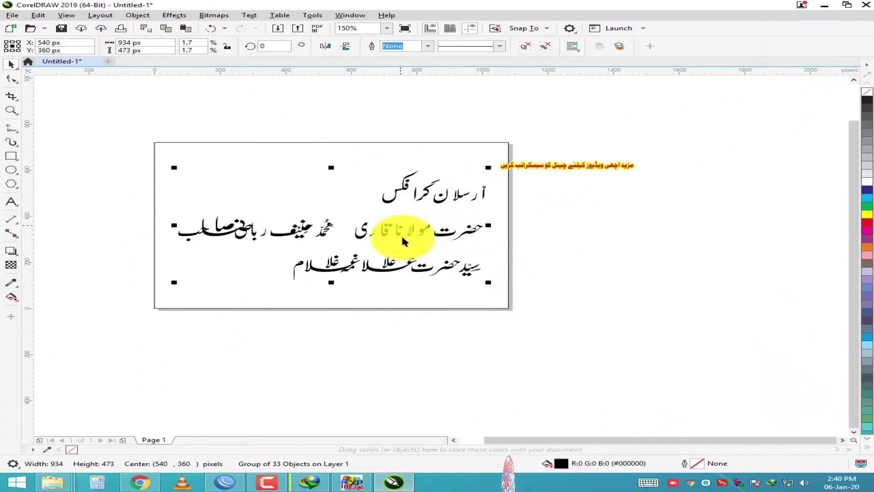
pyautogui.moveTo(353, 209); pyautogui.dragTo(773, 246)
pyautogui.scroll(1, 813, 210)
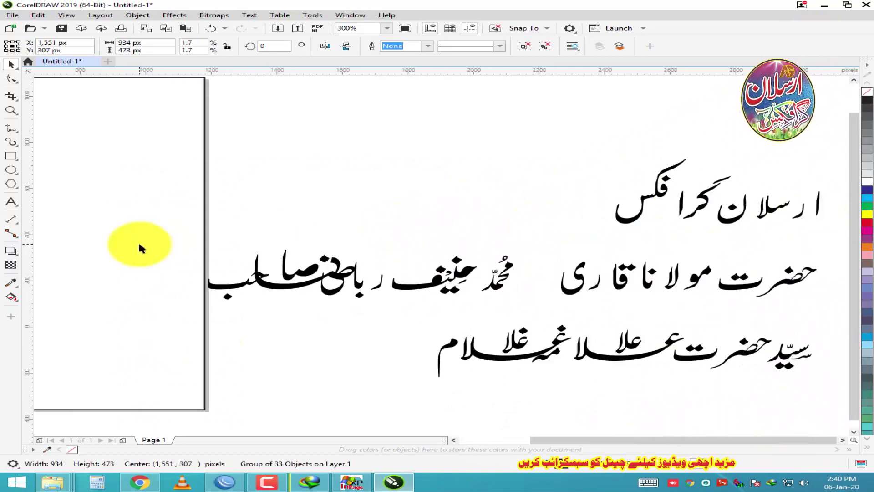
pyautogui.scroll(-1, 140, 247)
pyautogui.rightClick(422, 222)
pyautogui.click(458, 206)
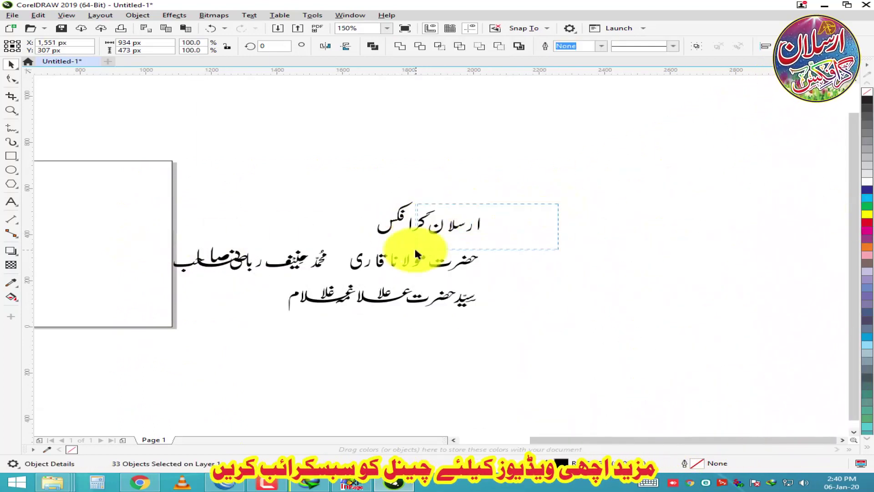
# Step: Close up the gaps around ن, alef, گ and فکس in ارسلان گرافکس
pyautogui.scroll(2, 434, 243)
pyautogui.scroll(1, 433, 243)
pyautogui.click(450, 279)
pyautogui.moveTo(450, 280); pyautogui.dragTo(407, 281)
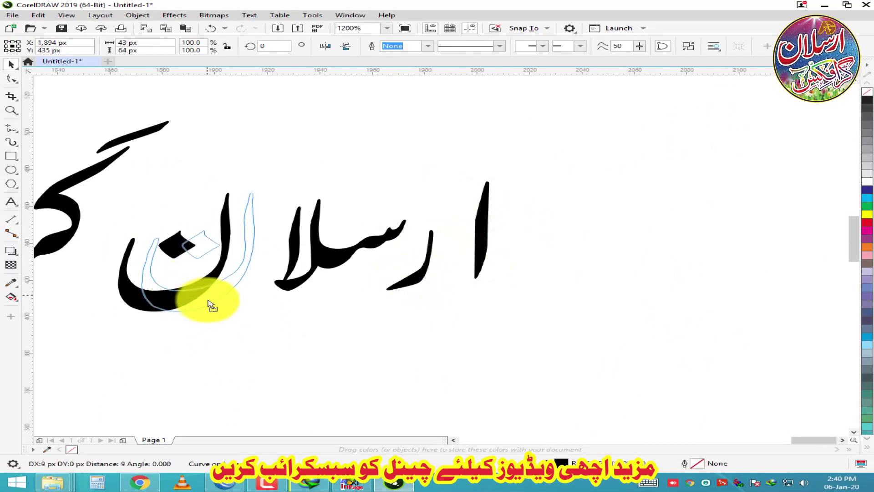
pyautogui.moveTo(210, 304); pyautogui.dragTo(232, 302)
pyautogui.scroll(-1, 532, 243)
pyautogui.moveTo(525, 264); pyautogui.dragTo(523, 264)
pyautogui.moveTo(353, 189)
pyautogui.mouseDown()
pyautogui.moveTo(328, 198)
pyautogui.moveTo(353, 195)
pyautogui.mouseUp()
pyautogui.moveTo(394, 184)
pyautogui.mouseDown()
pyautogui.moveTo(278, 262)
pyautogui.moveTo(280, 269)
pyautogui.mouseUp()
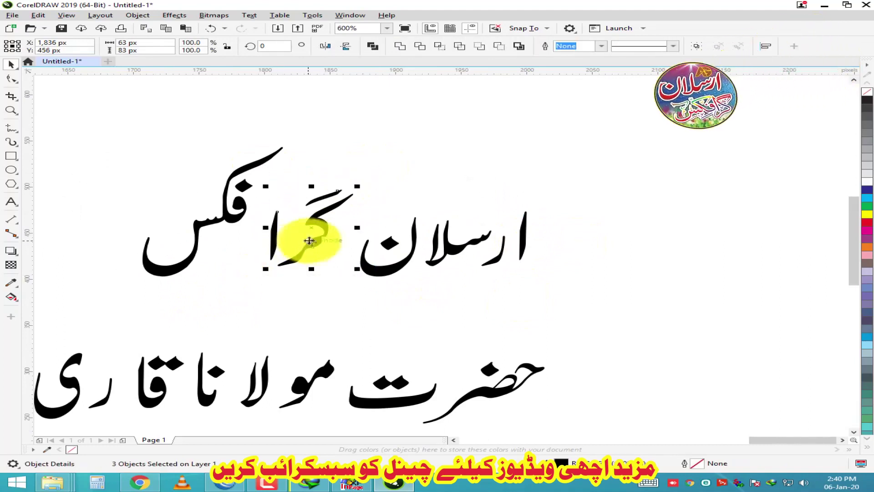
pyautogui.moveTo(271, 116); pyautogui.dragTo(286, 292)
pyautogui.moveTo(248, 220); pyautogui.dragTo(263, 221)
pyautogui.scroll(-4, 286, 292)
# Step: Select the whole ارسلان گرافکس line and place it on the page at 530 × 290 px
pyautogui.moveTo(519, 141); pyautogui.dragTo(660, 206)
pyautogui.scroll(-2, 615, 185)
pyautogui.moveTo(603, 184); pyautogui.dragTo(452, 200)
pyautogui.scroll(2, 396, 172)
pyautogui.moveTo(387, 207); pyautogui.dragTo(386, 199)
pyautogui.scroll(4, 386, 199)
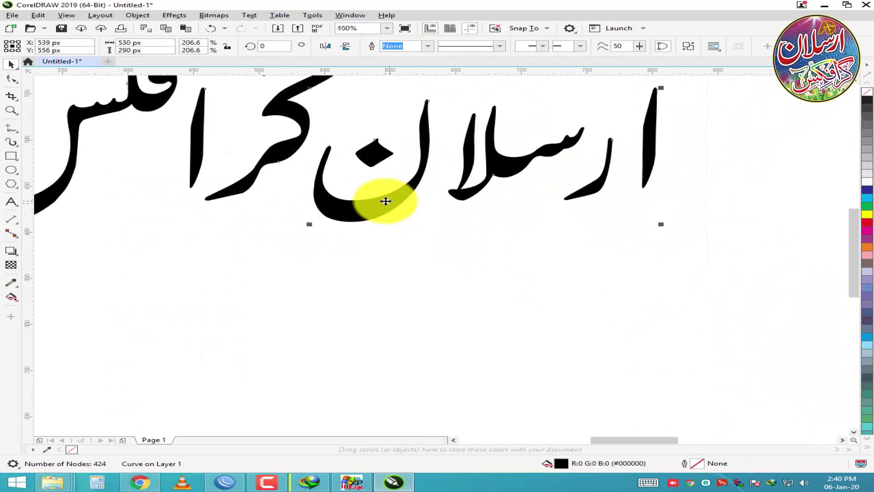
pyautogui.scroll(-2, 321, 173)
# Step: Drop a copy of the ارسلان گرافکس title below the original
pyautogui.click(224, 16)
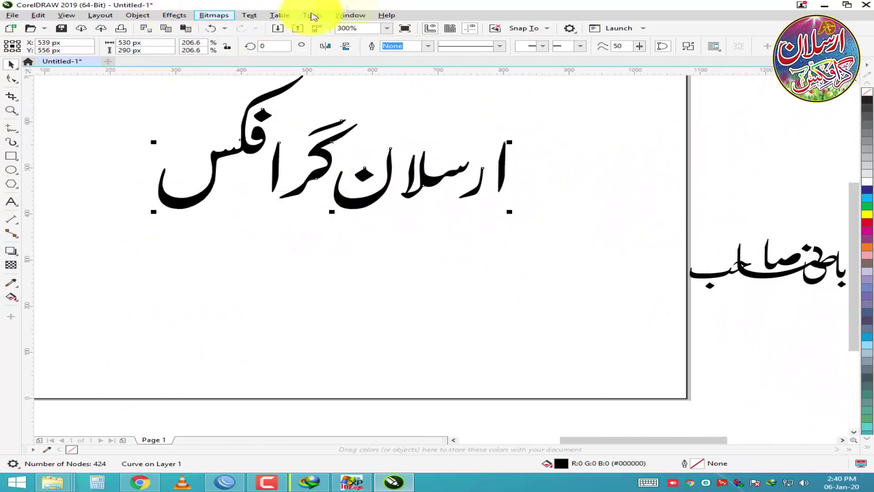
pyautogui.click(361, 195)
pyautogui.moveTo(361, 195); pyautogui.dragTo(367, 335)
pyautogui.rightClick(367, 335)
pyautogui.rightClick(350, 210)
# Step: Apply a Gaussian Blur to the top title and repeat it to darken the glow
pyautogui.click(351, 196)
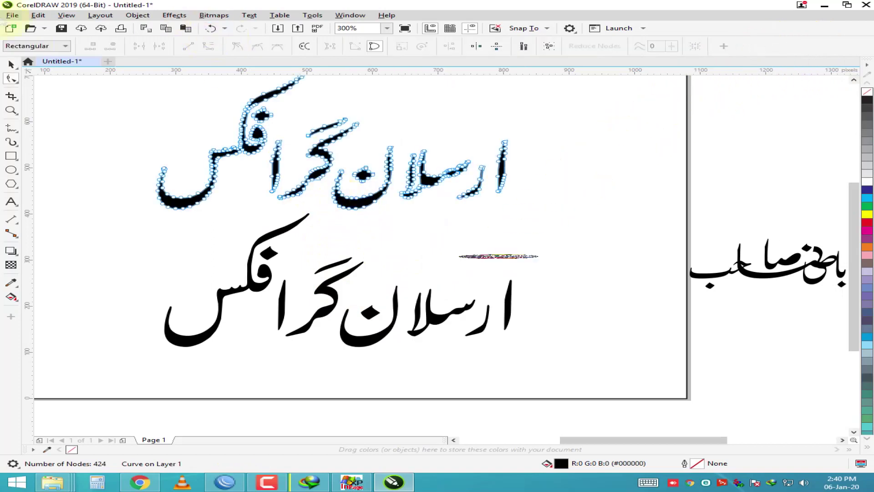
pyautogui.click(215, 17)
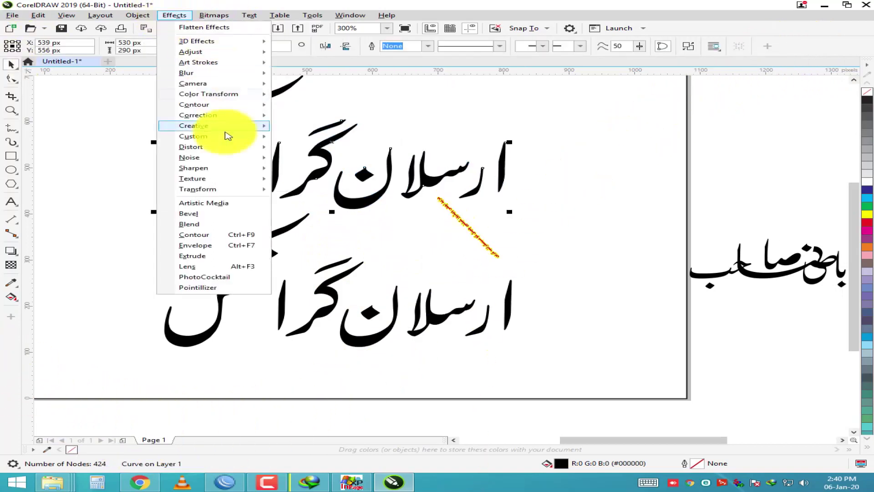
pyautogui.moveTo(255, 73)
pyautogui.click(322, 87)
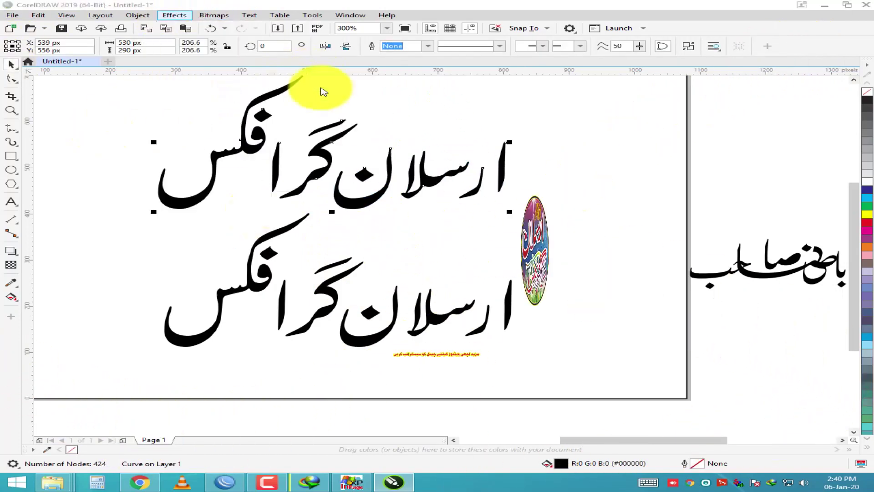
pyautogui.click(505, 259)
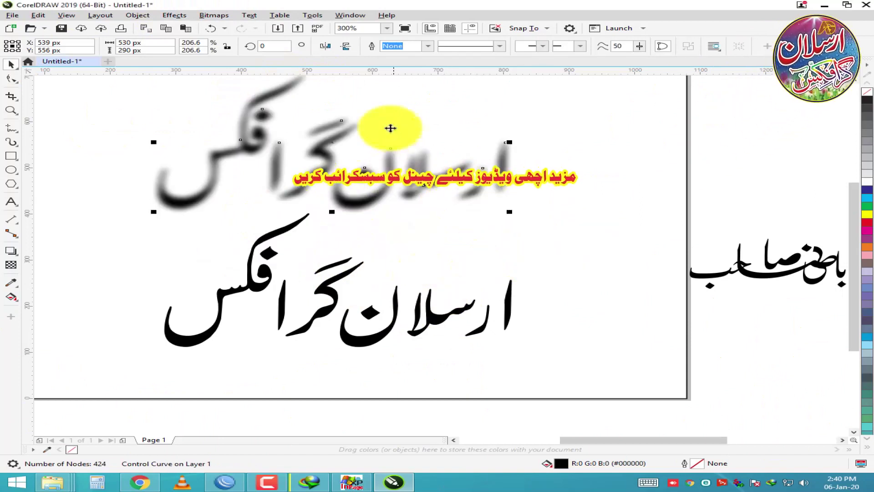
pyautogui.click(327, 154)
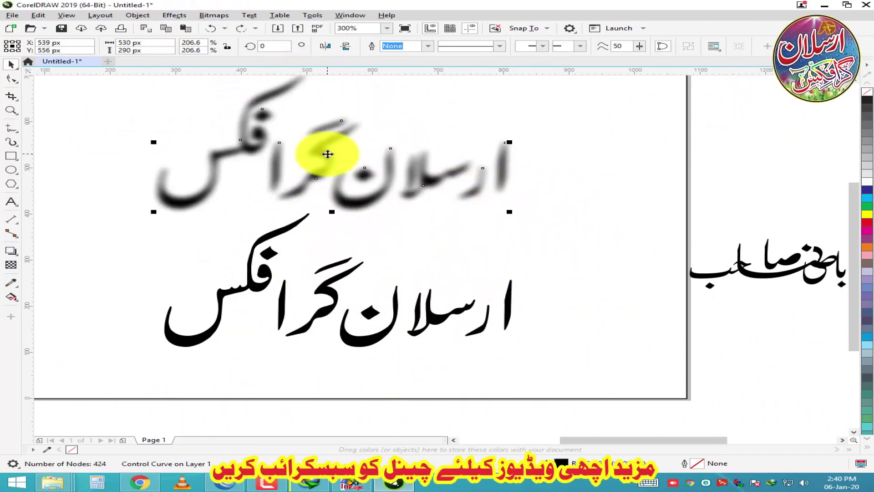
pyautogui.press('KP_Add')
pyautogui.press('KP_Add')
pyautogui.press('KP_Add')
pyautogui.scroll(-2, 329, 157)
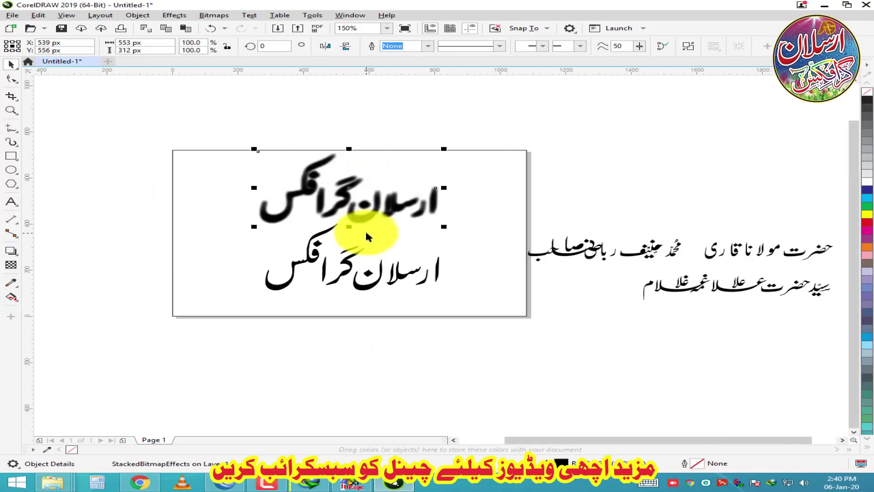
# Step: Apply another Gaussian Blur to the top title
pyautogui.click(175, 15)
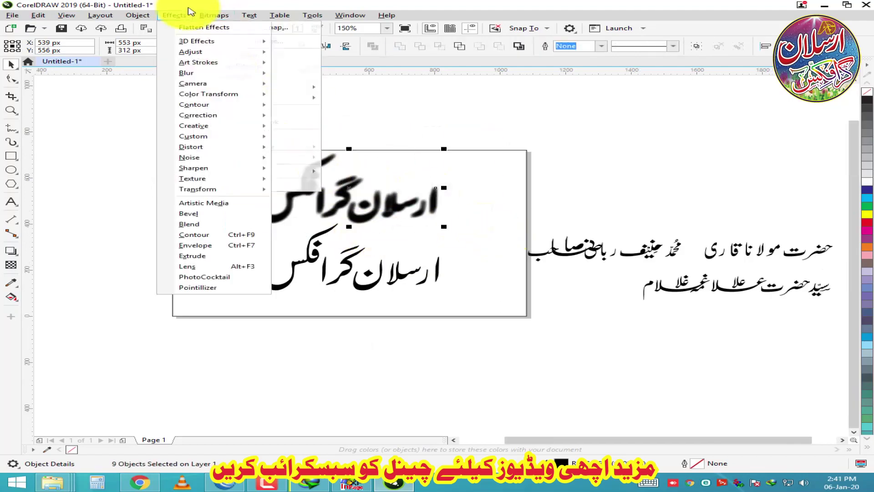
pyautogui.moveTo(192, 73)
pyautogui.click(359, 84)
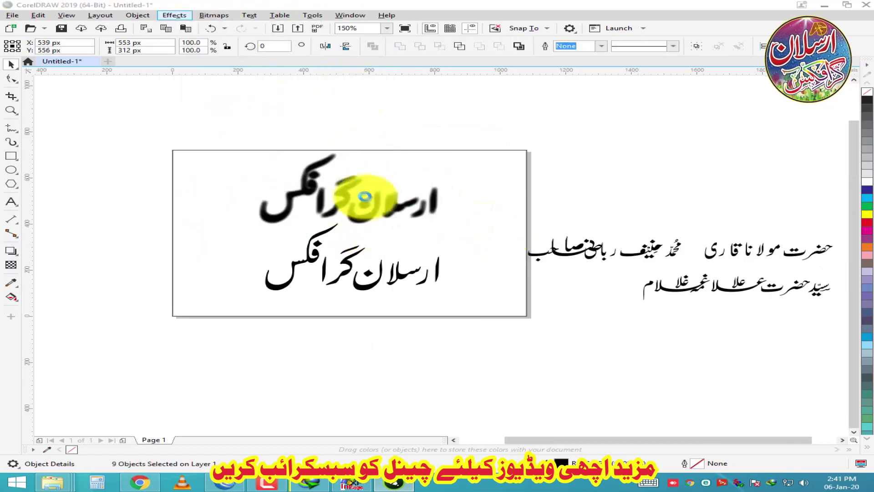
pyautogui.click(501, 256)
pyautogui.scroll(2, 275, 195)
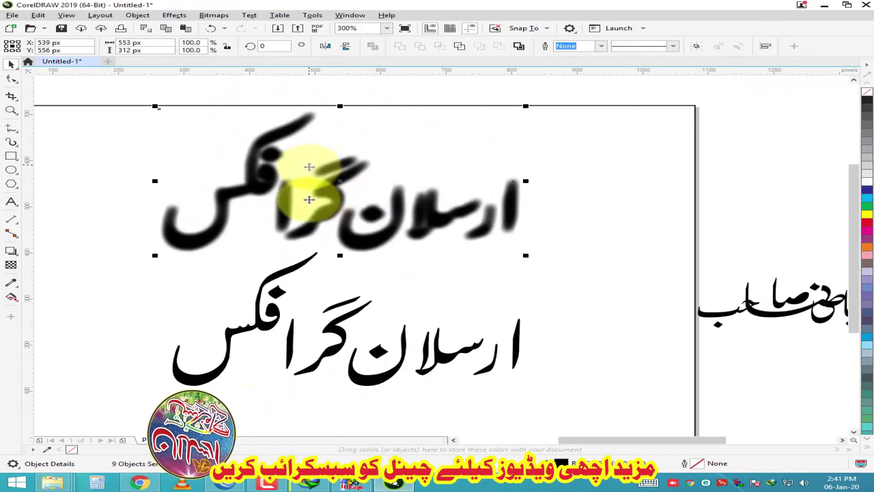
# Step: Centre-align the sharp title over the blurred one and apply a palette fill colour to both
pyautogui.click(337, 336)
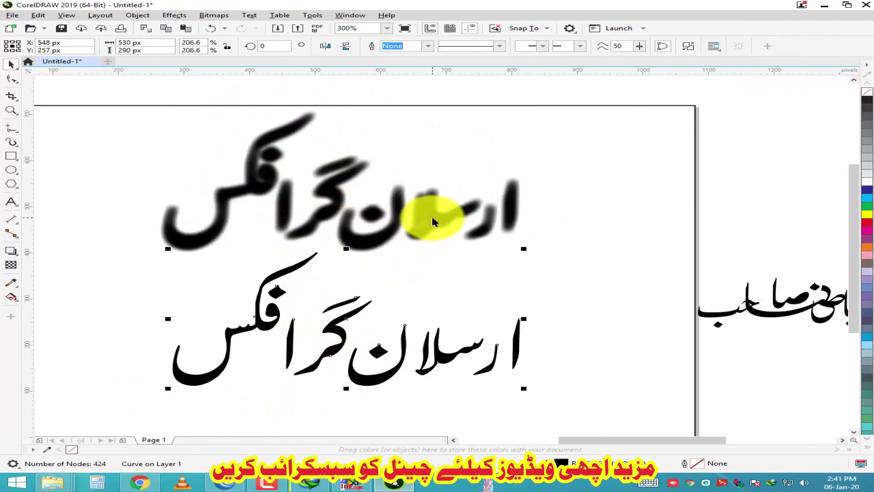
pyautogui.keyDown('shift'); pyautogui.click(478, 220); pyautogui.keyUp('shift')
pyautogui.press('e')
pyautogui.press('c')
pyautogui.click(867, 221)
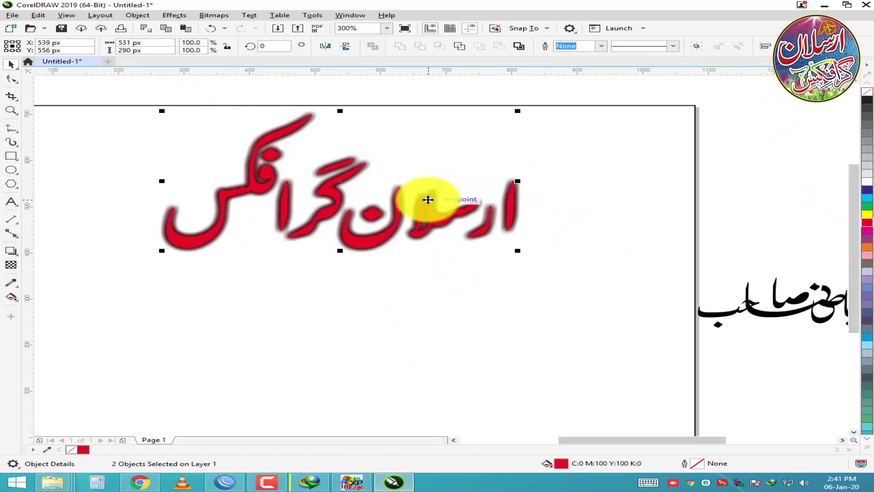
pyautogui.scroll(5, 428, 199)
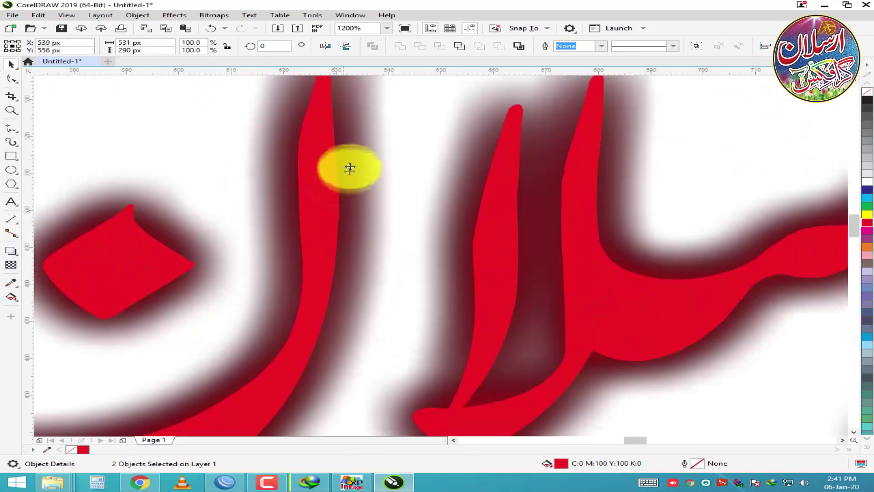
pyautogui.scroll(-2, 400, 259)
pyautogui.moveTo(444, 302); pyautogui.dragTo(474, 283)
pyautogui.hotkey('ctrl', 'z')
# Step: Fill the title blue and give it a white outline from the palette
pyautogui.click(867, 188)
pyautogui.rightClick(867, 180)
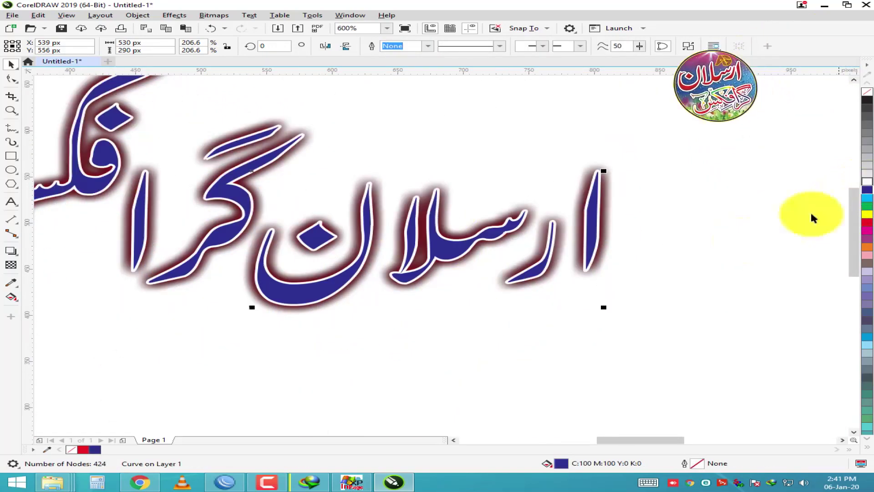
pyautogui.scroll(-3, 400, 204)
pyautogui.scroll(3, 380, 203)
# Step: Set the title's outline to 0.75 pt, scaling with the object, and apply it
pyautogui.press('F12')
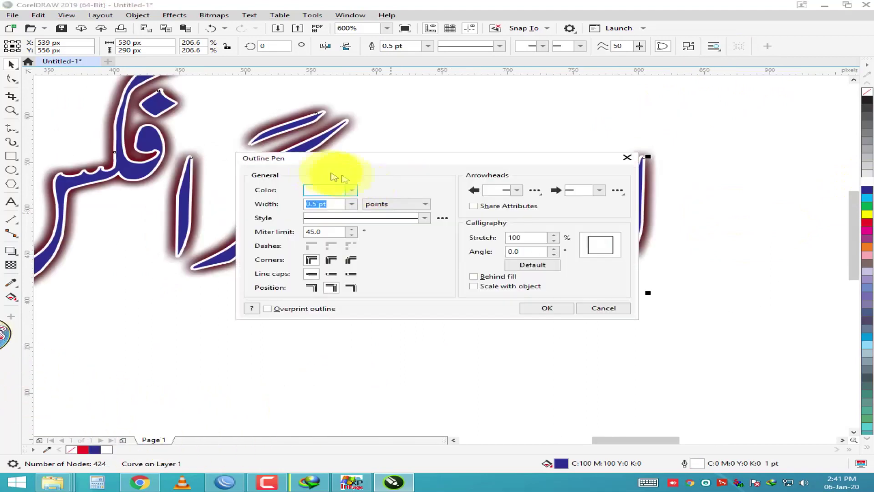
pyautogui.click(384, 177)
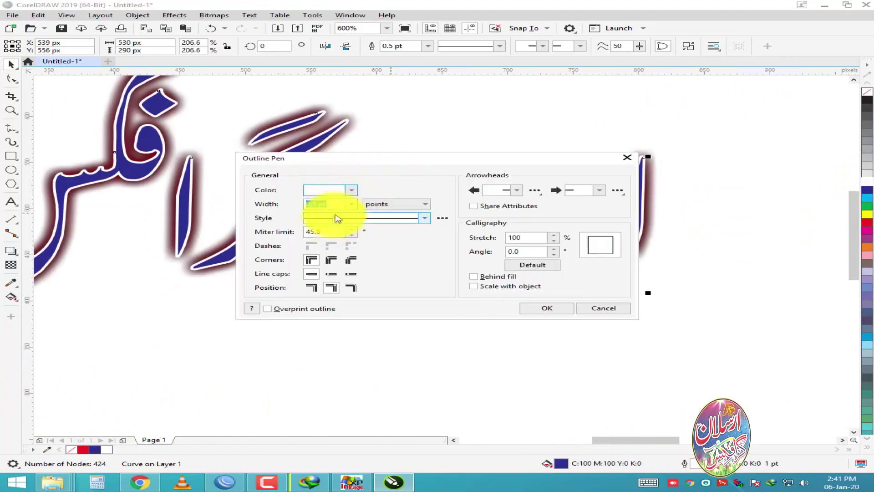
pyautogui.click(352, 204)
pyautogui.click(318, 248)
pyautogui.click(505, 286)
pyautogui.click(551, 308)
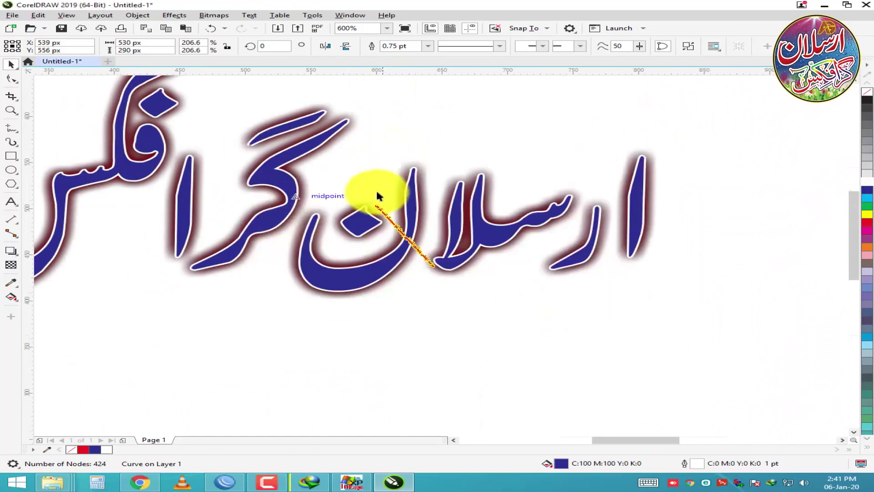
pyautogui.scroll(-2, 377, 192)
pyautogui.scroll(2, 400, 161)
# Step: Change the title's white outline width to 3.0 pt
pyautogui.press('F12')
pyautogui.write('4')
pyautogui.press('Tab')
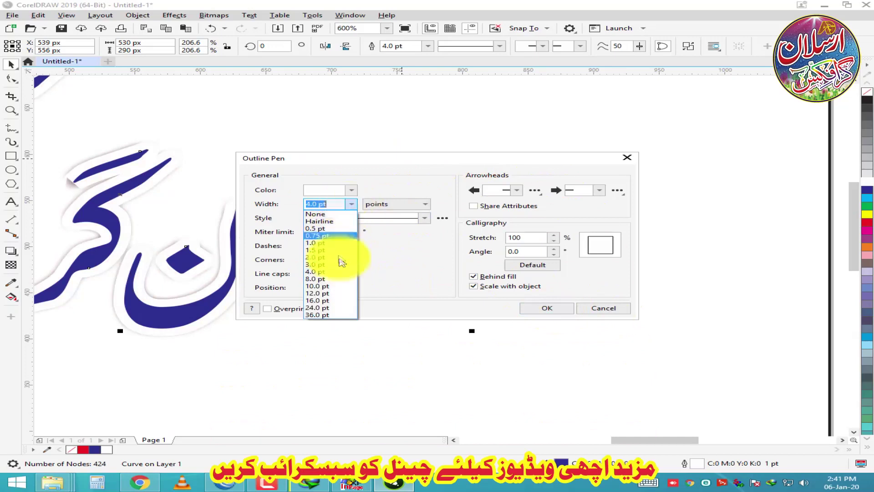
pyautogui.click(341, 263)
pyautogui.click(532, 305)
pyautogui.scroll(-2, 512, 247)
pyautogui.scroll(2, 279, 201)
pyautogui.scroll(-3, 121, 201)
pyautogui.scroll(3, 647, 180)
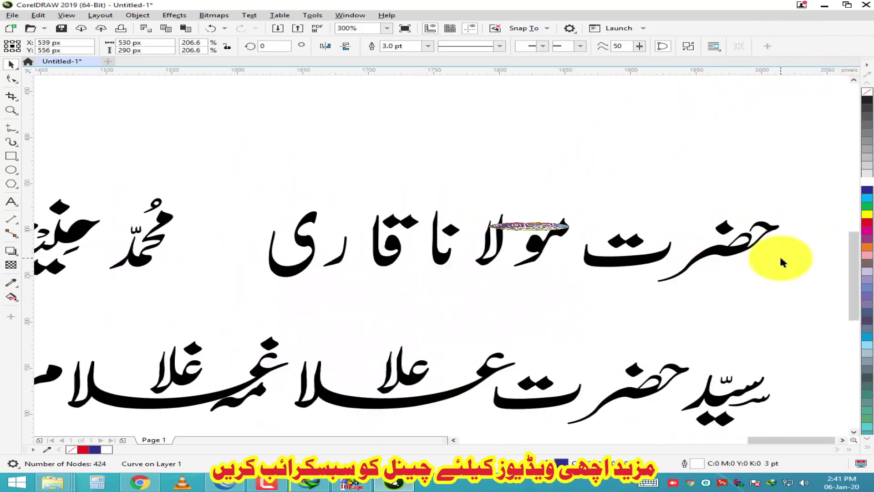
# Step: Select a grouped word in the upper Nastaliq line as a single curve
pyautogui.scroll(1, 782, 261)
pyautogui.click(673, 248)
pyautogui.scroll(-1, 364, 224)
pyautogui.scroll(1, 392, 182)
pyautogui.click(421, 201)
pyautogui.scroll(-2, 290, 194)
pyautogui.scroll(3, 394, 224)
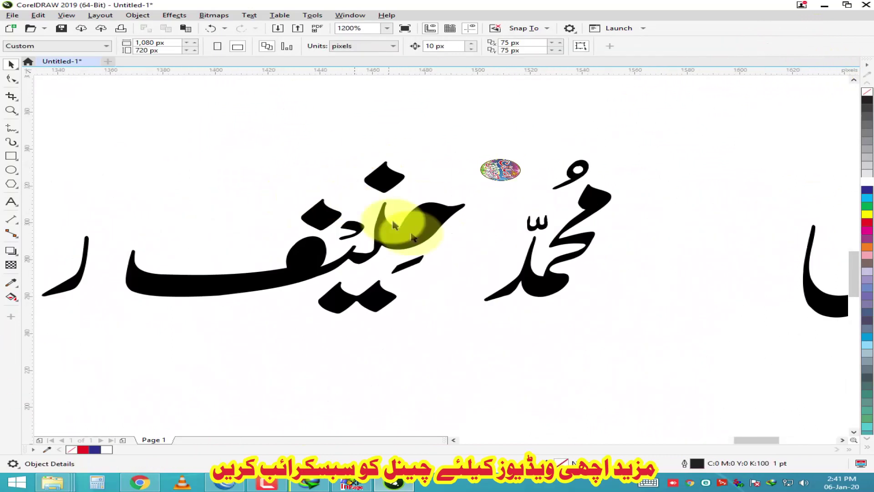
pyautogui.scroll(-1, 394, 224)
pyautogui.click(419, 230)
pyautogui.scroll(1, 455, 230)
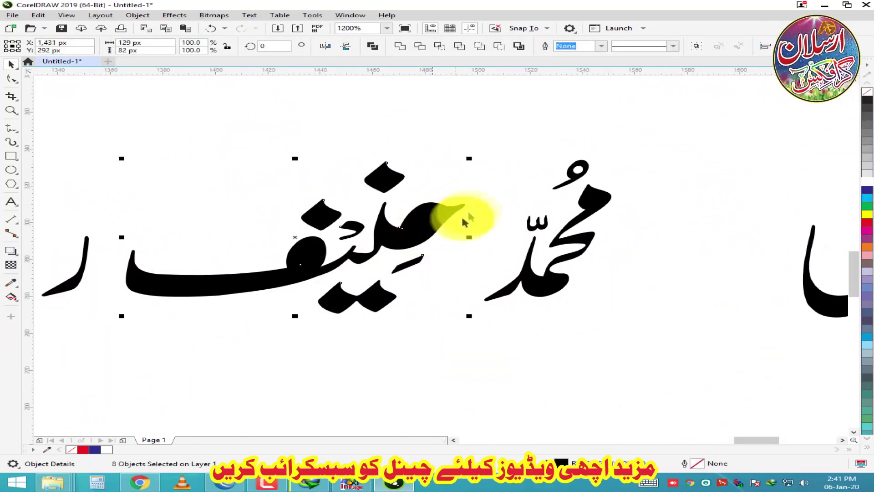
pyautogui.click(433, 230)
# Step: Break the word's curve apart and select one of its small stray pieces
pyautogui.rightClick(397, 222)
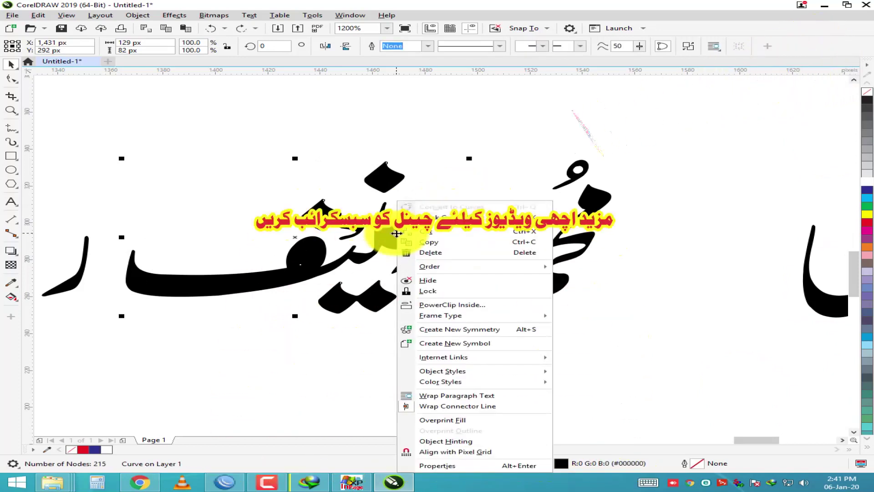
pyautogui.click(451, 217)
pyautogui.click(412, 233)
pyautogui.rightClick(416, 219)
pyautogui.click(392, 234)
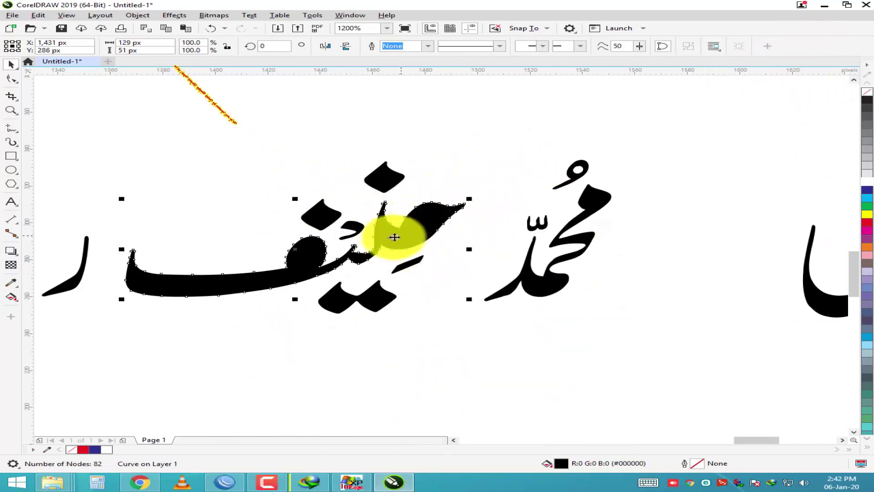
pyautogui.rightClick(425, 221)
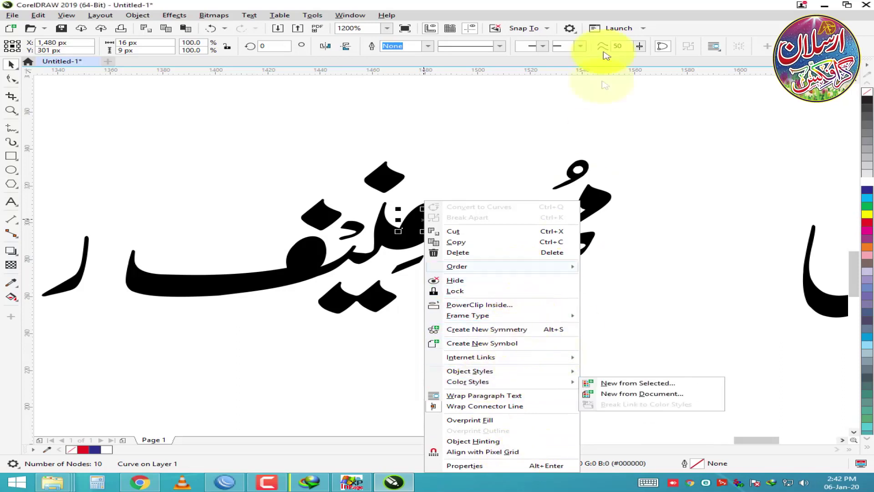
pyautogui.click(592, 4)
# Step: Close the export settings without exporting, then select the loop piece of the letter ف
pyautogui.click(301, 27)
pyautogui.click(489, 171)
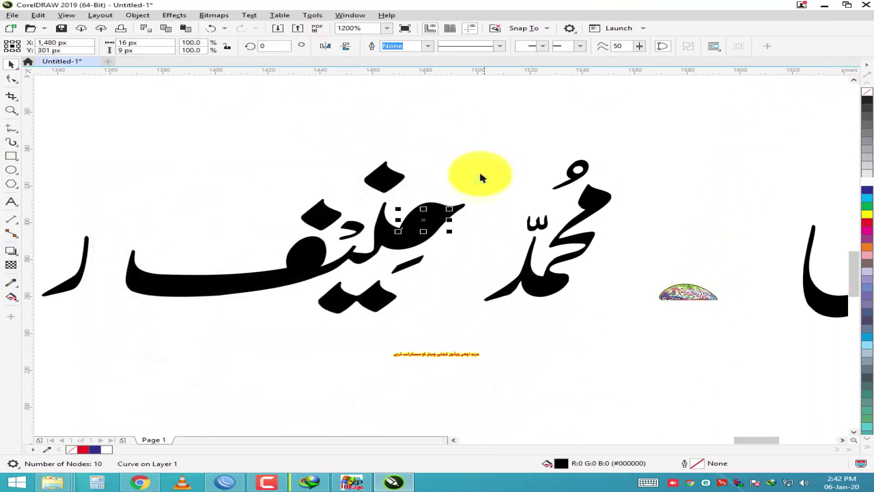
pyautogui.scroll(2, 375, 248)
pyautogui.click(234, 244)
pyautogui.moveTo(283, 282); pyautogui.dragTo(287, 280)
pyautogui.scroll(-3, 464, 210)
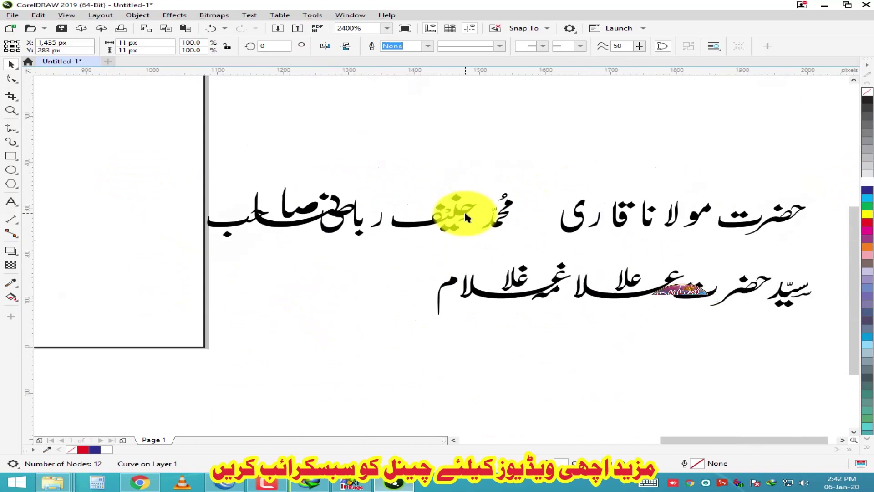
# Step: Try selecting letter pieces, a glyph and a stray curve near the lower line's end
pyautogui.scroll(1, 312, 219)
pyautogui.moveTo(517, 150); pyautogui.dragTo(357, 283)
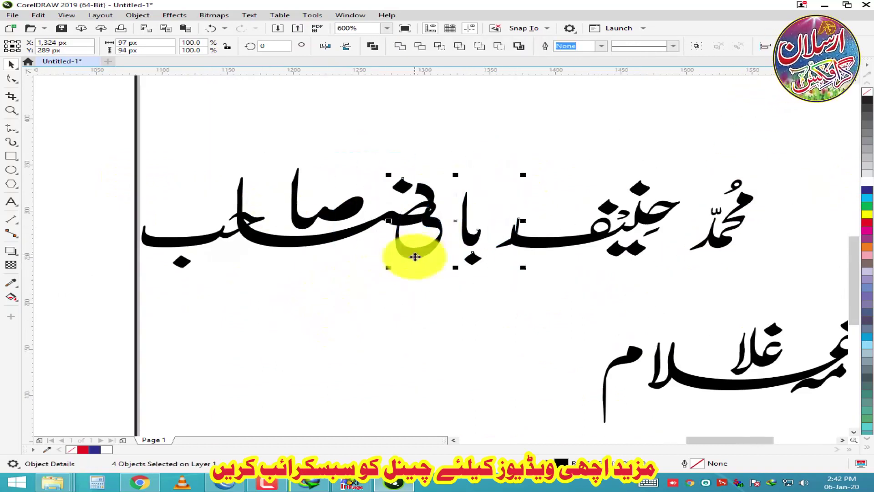
pyautogui.scroll(-3, 455, 259)
pyautogui.scroll(1, 465, 260)
pyautogui.scroll(-1, 525, 231)
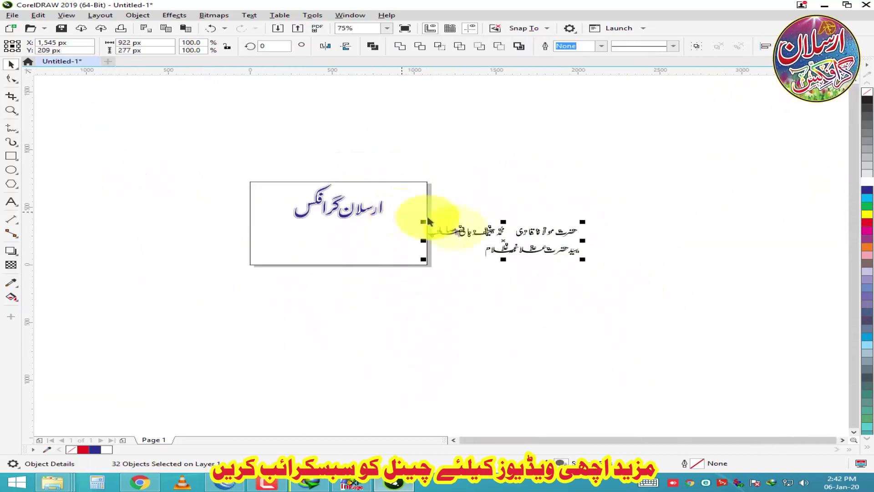
pyautogui.scroll(5, 348, 258)
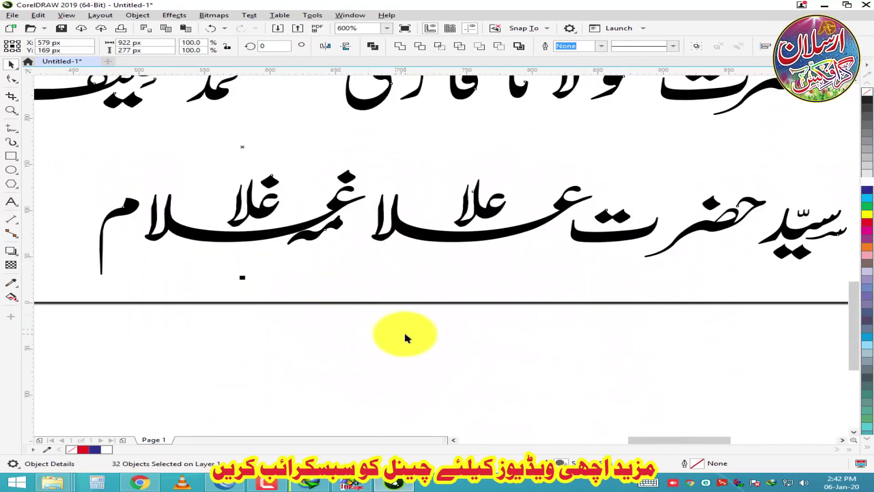
pyautogui.click(406, 336)
pyautogui.scroll(-4, 352, 216)
pyautogui.click(352, 217)
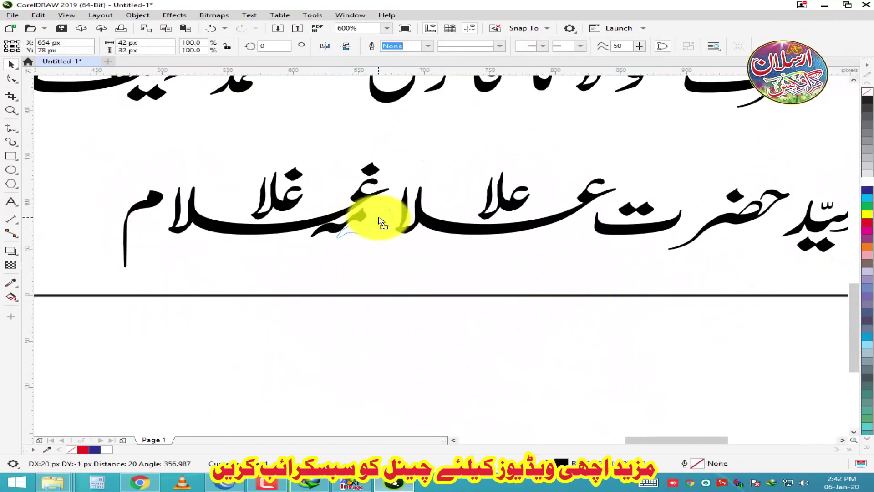
pyautogui.scroll(-1, 272, 201)
pyautogui.click(309, 232)
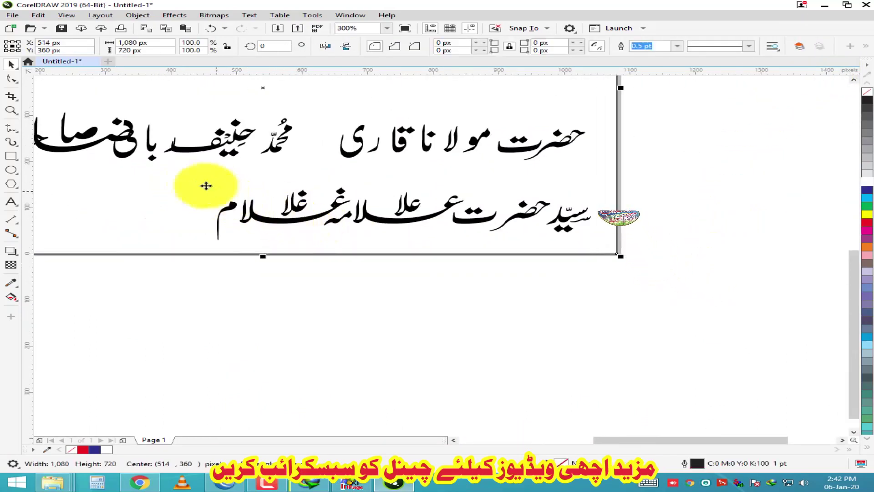
pyautogui.scroll(1, 304, 217)
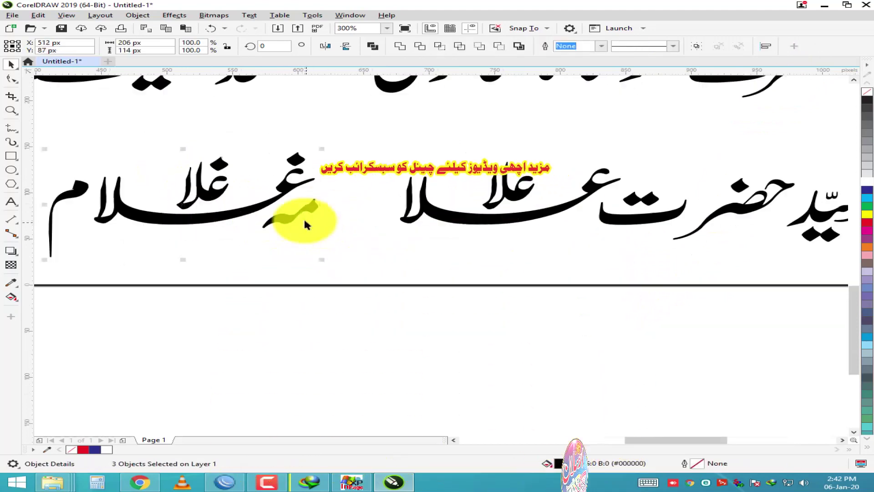
pyautogui.click(380, 218)
pyautogui.scroll(2, 155, 161)
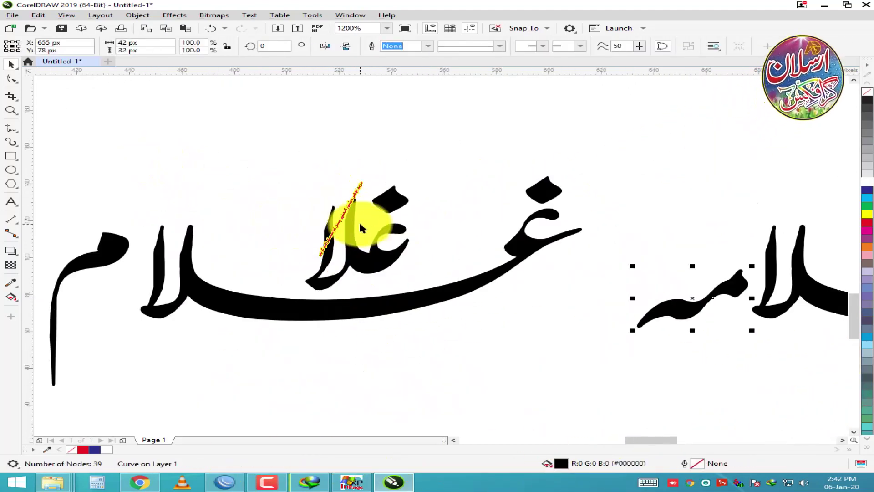
# Step: Marquee-select the stray strokes over the lower line's last word and delete them
pyautogui.click(358, 219)
pyautogui.moveTo(392, 198); pyautogui.dragTo(279, 306)
pyautogui.press('Delete')
pyautogui.scroll(-1, 287, 216)
pyautogui.scroll(-1, 288, 216)
pyautogui.click(223, 214)
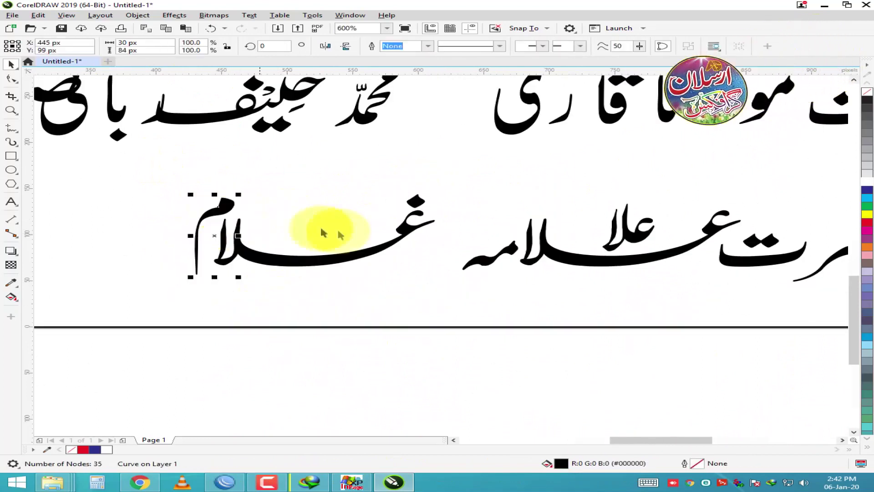
pyautogui.scroll(-1, 365, 273)
pyautogui.scroll(1, 384, 234)
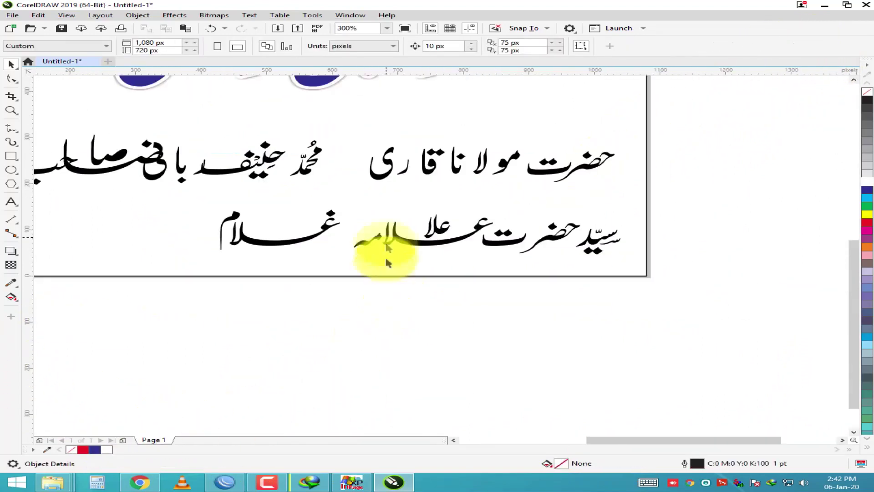
pyautogui.scroll(-2, 387, 273)
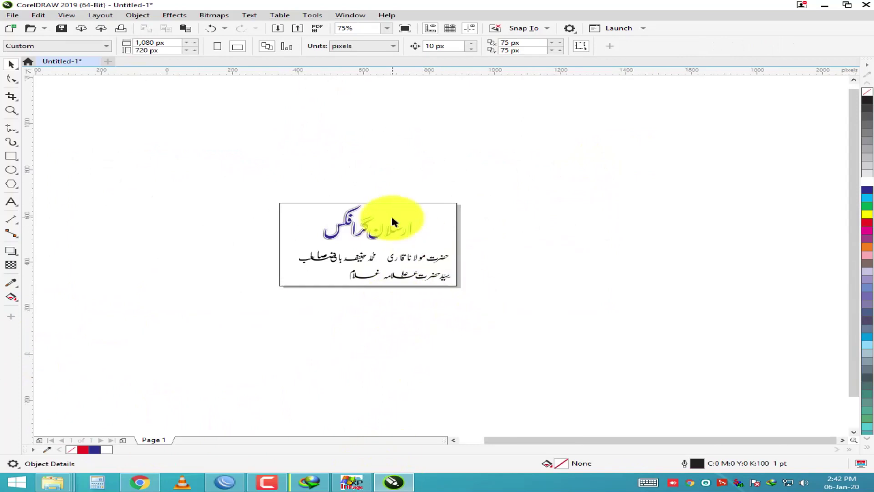